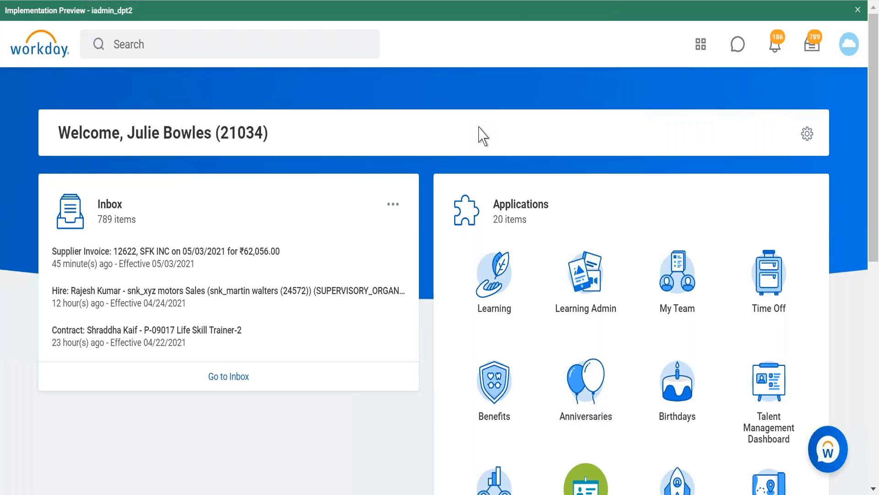
Open the Create Calculated Field task through the recent search "create calc field".
{"action": "left_click", "coordinate": [271, 46]}
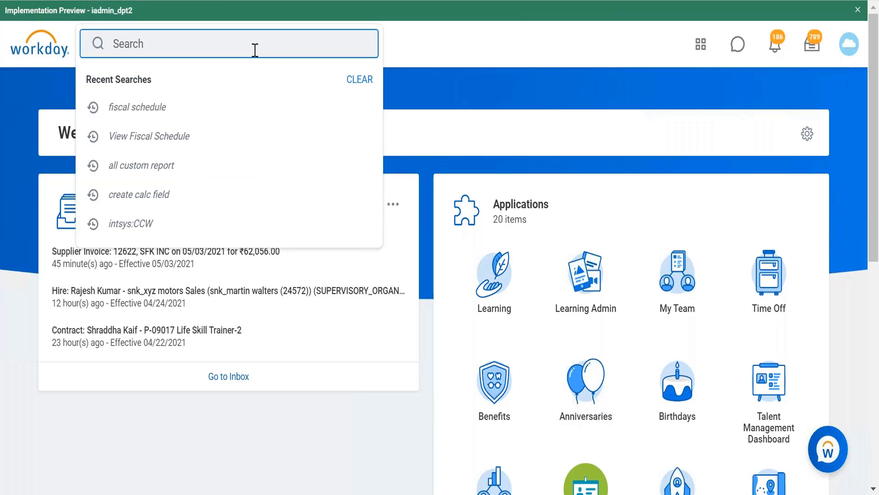
{"action": "left_click", "coordinate": [181, 196]}
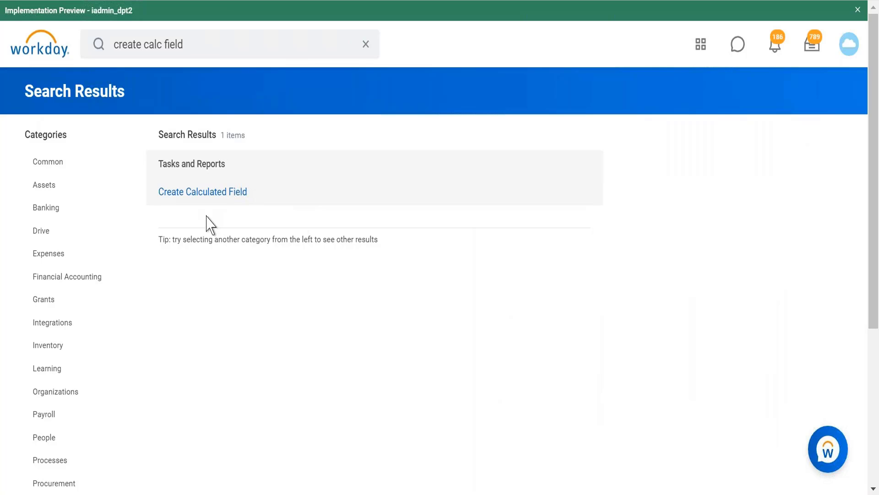
{"action": "left_click", "coordinate": [218, 191]}
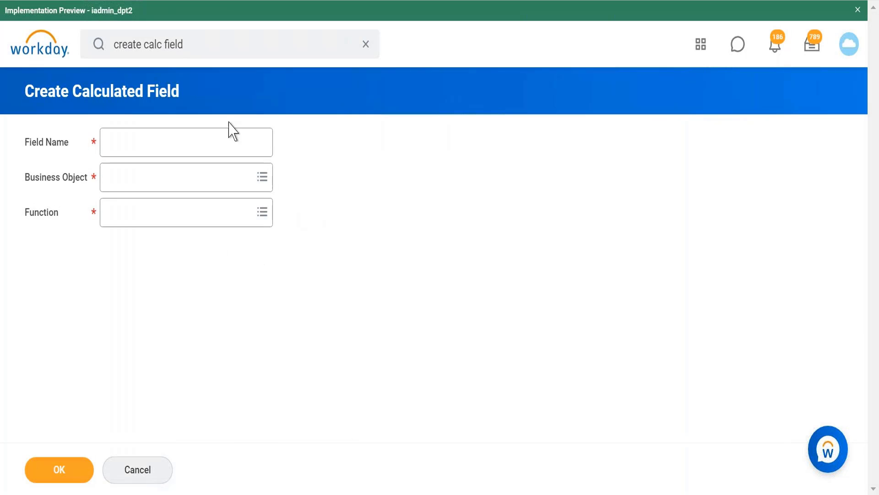
Enter "CF ARI Female dependent Info" as the name of the new calculated field.
{"action": "left_click", "coordinate": [216, 143]}
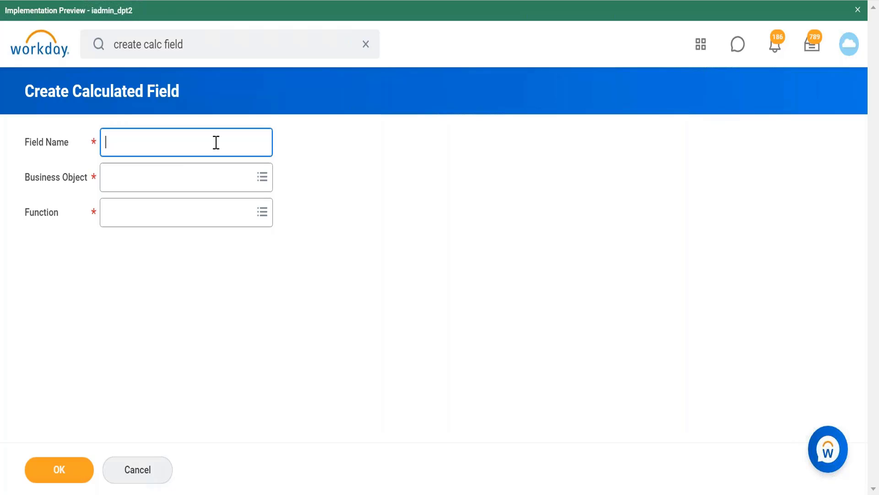
{"action": "type", "text": "CF ARI S"}
{"action": "key", "text": "BackSpace"}
{"action": "type", "text": "Fema"}
{"action": "key", "text": "BackSpace"}
{"action": "type", "text": "maile dep"}
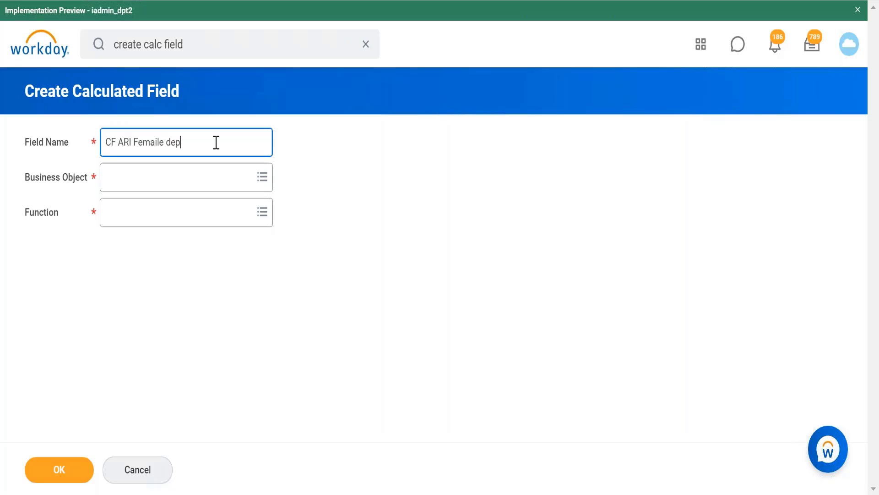
{"action": "type", "text": "endent Info"}
{"action": "left_click", "coordinate": [157, 143]}
{"action": "key", "text": "BackSpace"}
Set the business object to Worker and the function to Aggregate Related Instances, and continue to the calculation details.
{"action": "left_click", "coordinate": [174, 182]}
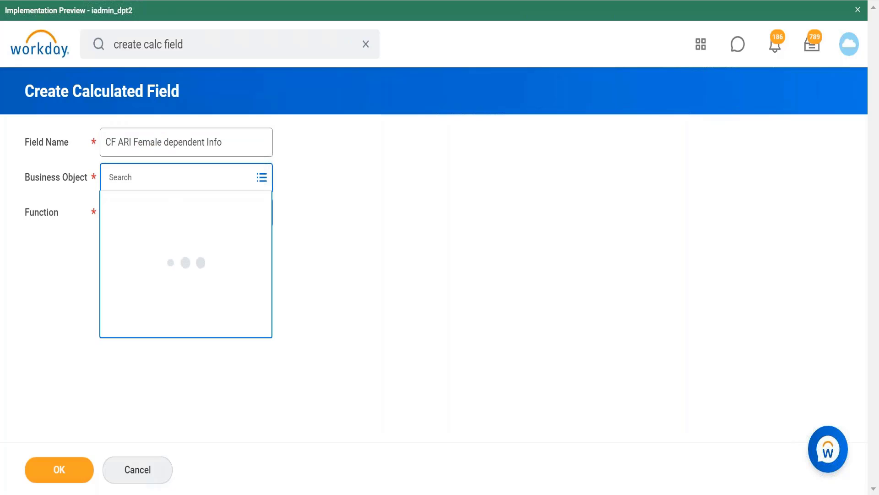
{"action": "type", "text": "worker"}
{"action": "key", "text": "Return"}
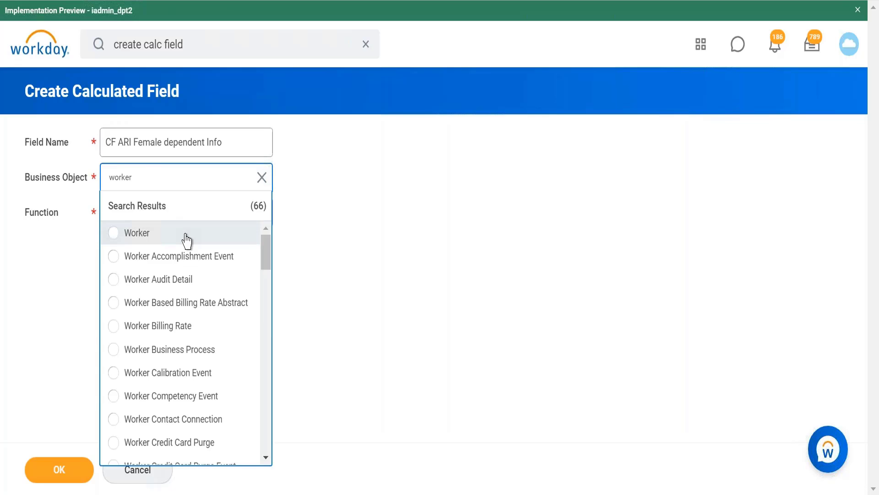
{"action": "left_click", "coordinate": [186, 239]}
{"action": "left_click", "coordinate": [210, 251]}
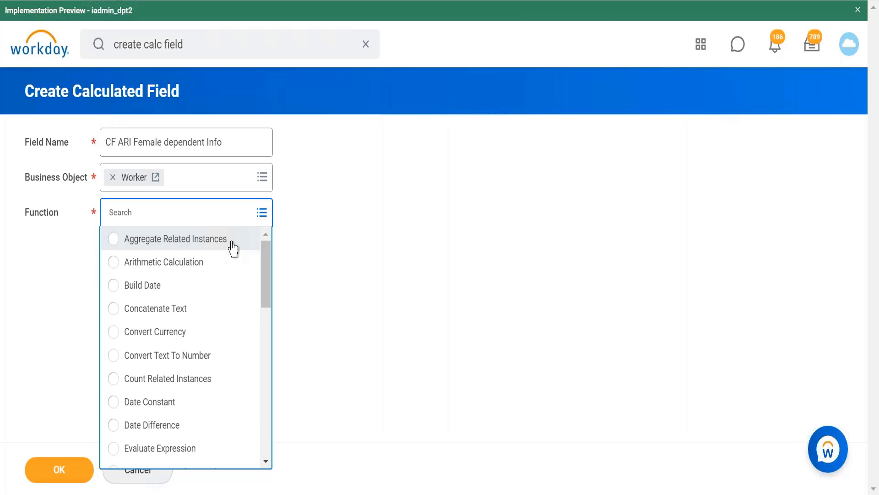
{"action": "left_click", "coordinate": [232, 249]}
{"action": "left_click", "coordinate": [72, 475]}
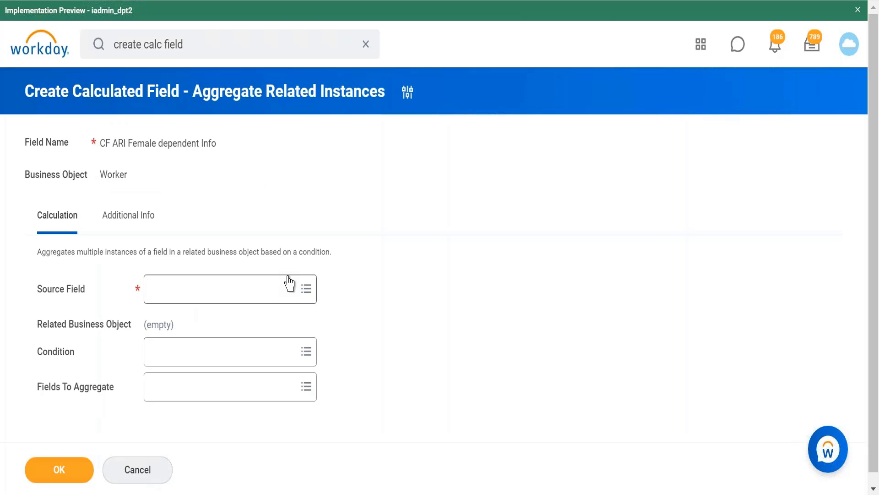
Browse the Basic Bio category for a source field and try searching the source fields for "depend".
{"action": "left_click", "coordinate": [280, 300]}
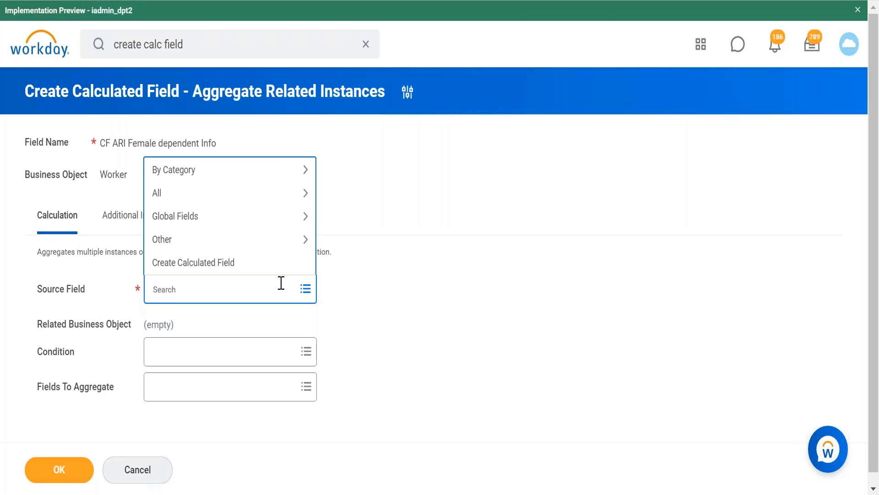
{"action": "left_click", "coordinate": [264, 172]}
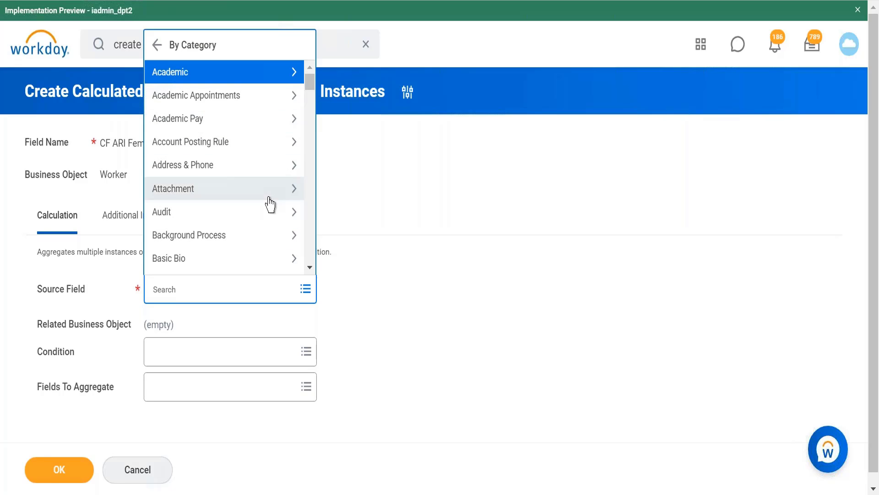
{"action": "left_click", "coordinate": [294, 258]}
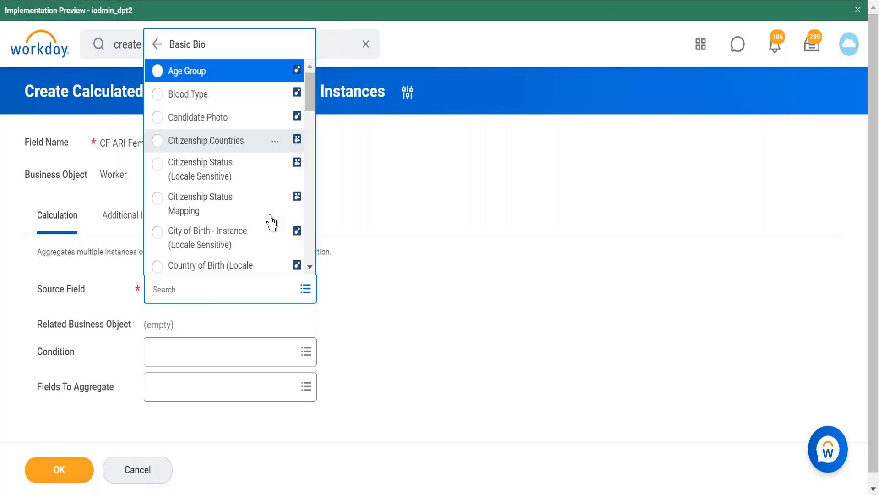
{"action": "left_click", "coordinate": [230, 291]}
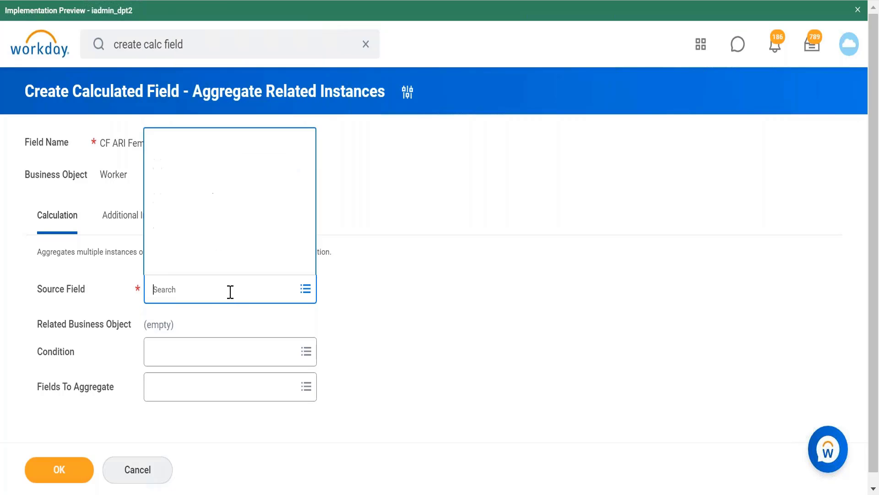
{"action": "type", "text": "depend"}
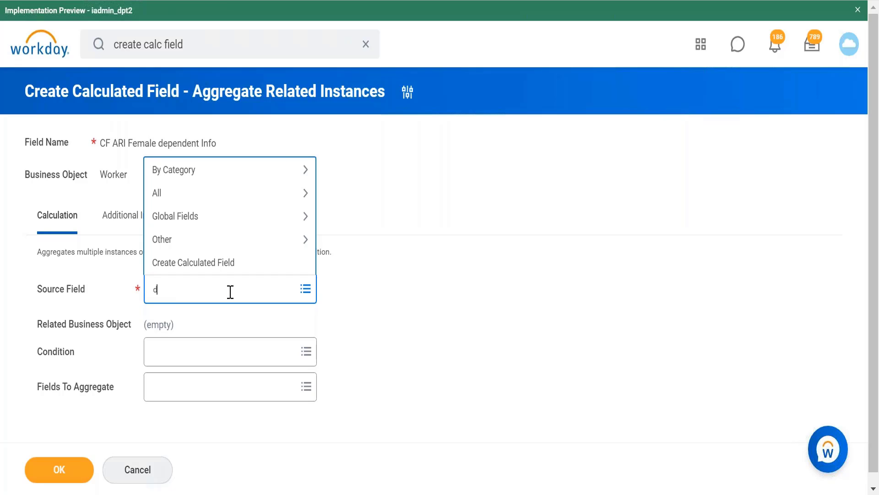
{"action": "type", "text": "a"}
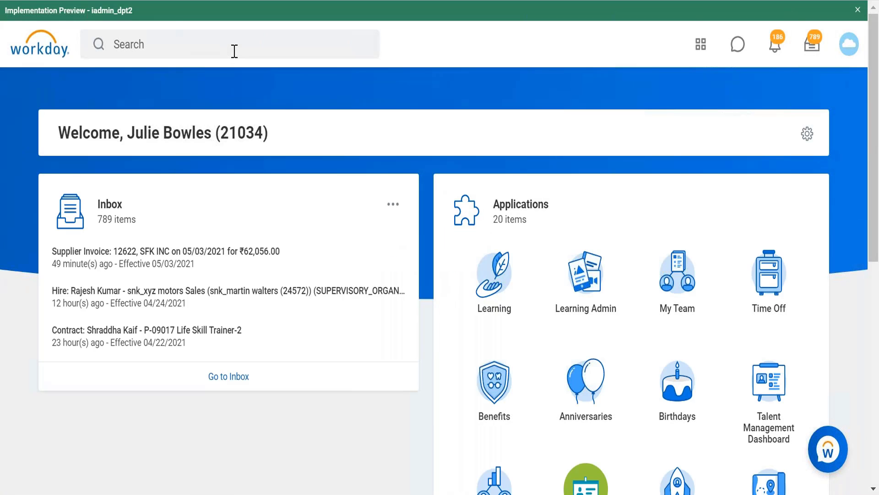
Reopen the Create Calculated Field task through the recent search "create calc field".
{"action": "left_click", "coordinate": [234, 51]}
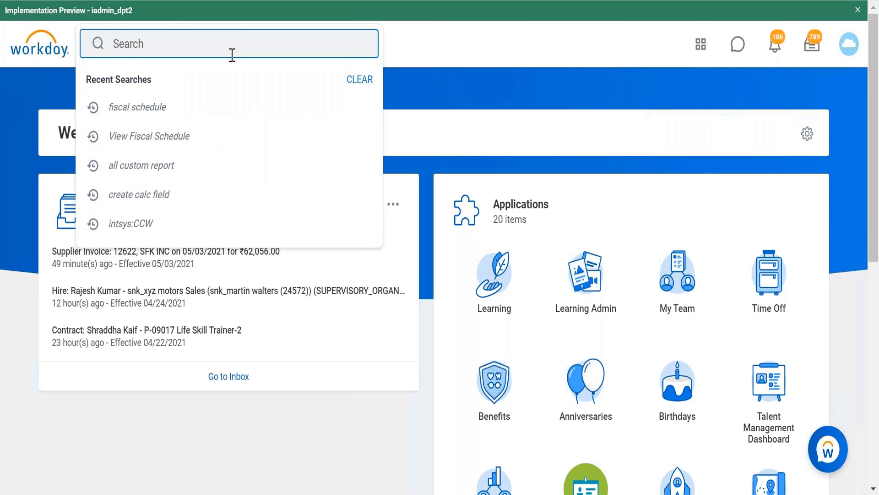
{"action": "left_click", "coordinate": [185, 204]}
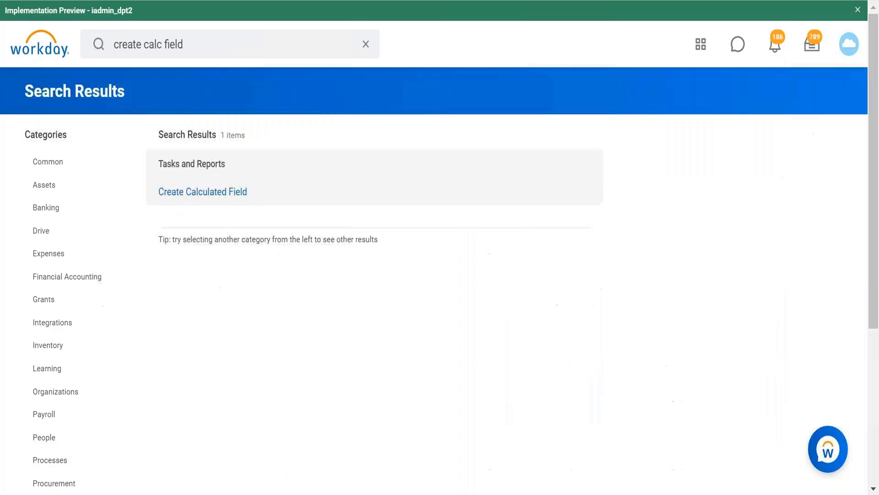
{"action": "left_click", "coordinate": [226, 191]}
Name the calculated field "Cf ARi Dependent Info" and search for "worker" as its business object.
{"action": "left_click", "coordinate": [229, 139]}
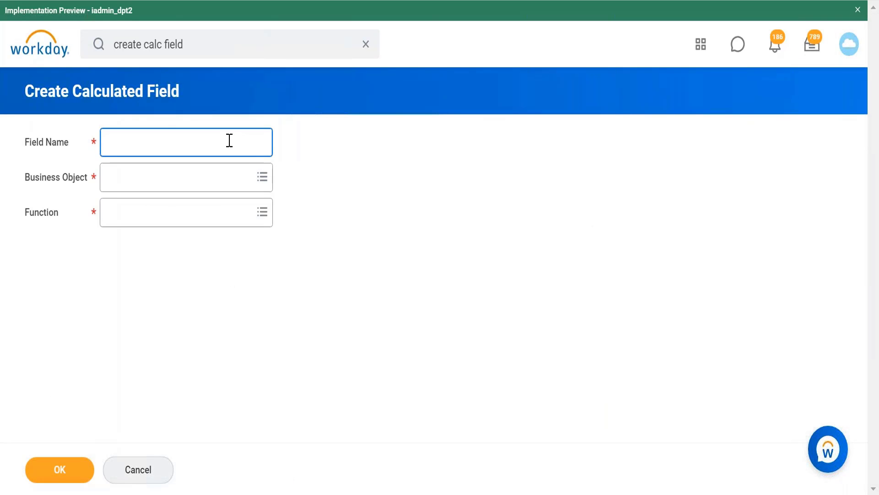
{"action": "type", "text": "Cf ARi Dependent Info"}
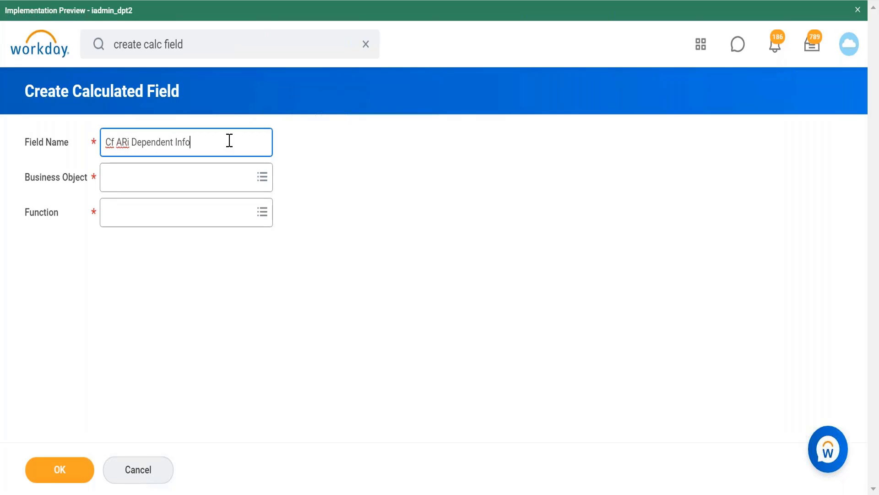
{"action": "left_click", "coordinate": [240, 181]}
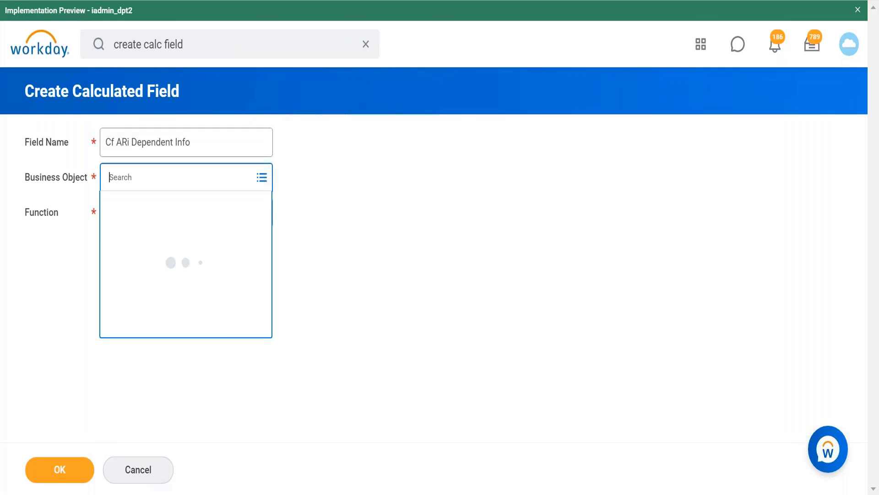
{"action": "type", "text": "worker"}
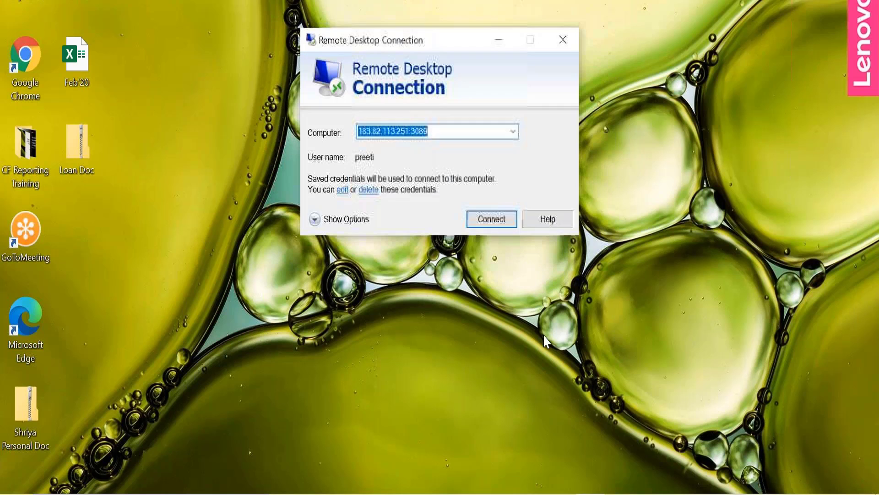
Reconnect to the remote desktop and sign in to Workday with the saved Workday login in RoboForm.
{"action": "left_click", "coordinate": [492, 219]}
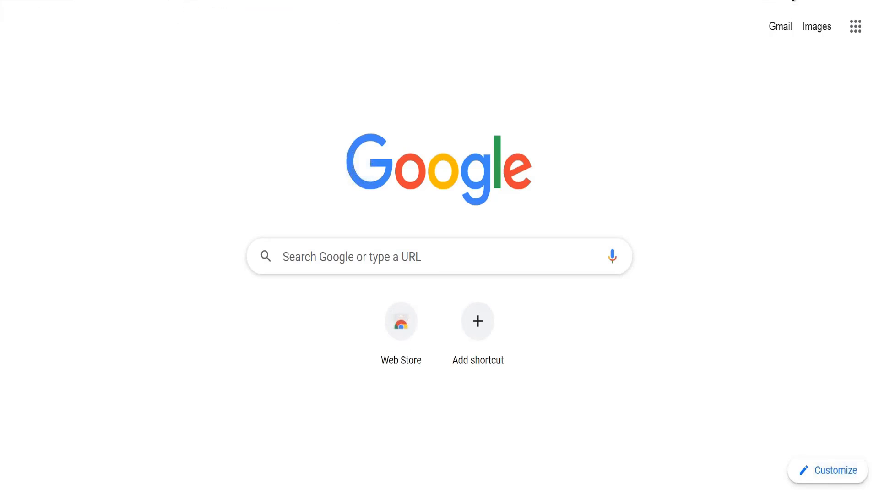
{"action": "left_click", "coordinate": [797, 0]}
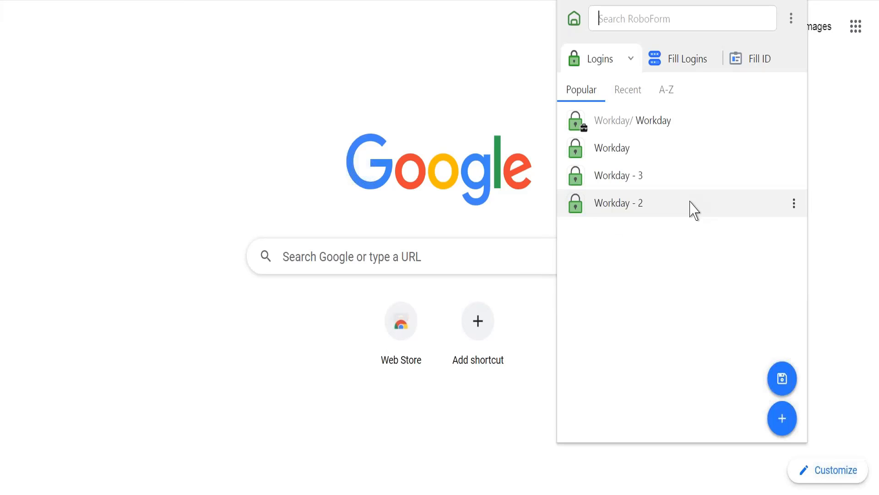
{"action": "left_click", "coordinate": [674, 63]}
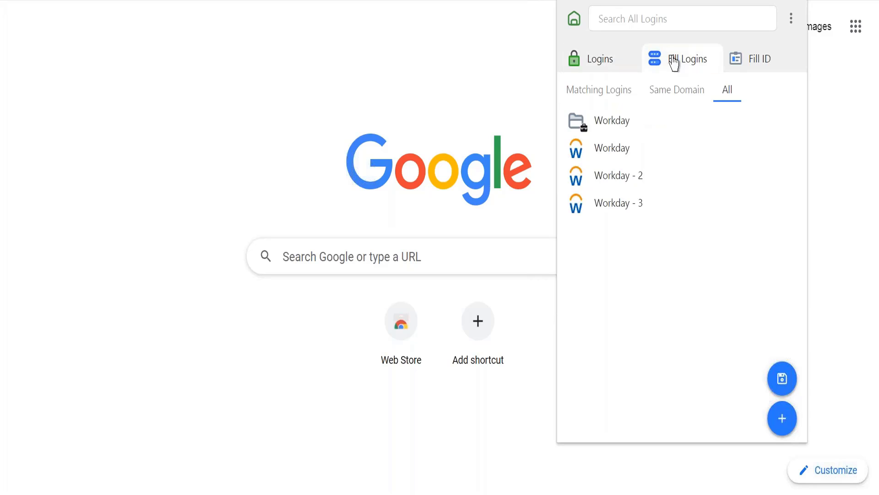
{"action": "left_click", "coordinate": [592, 63]}
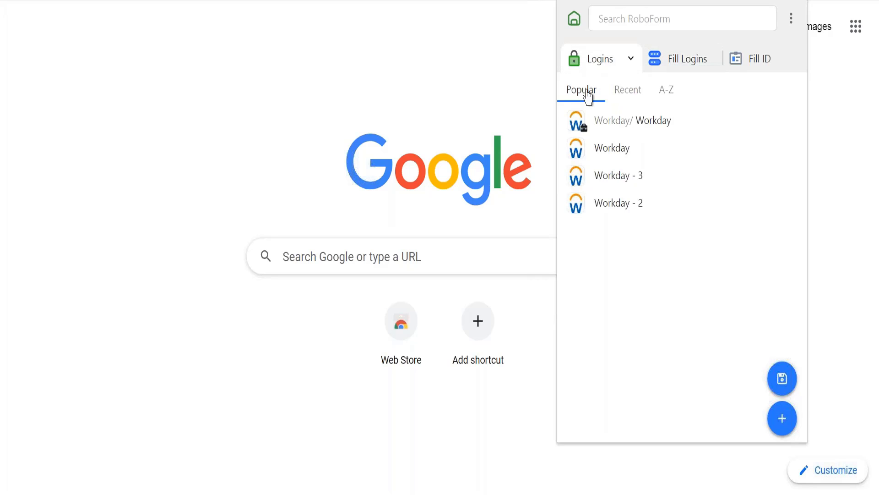
{"action": "left_click", "coordinate": [631, 122]}
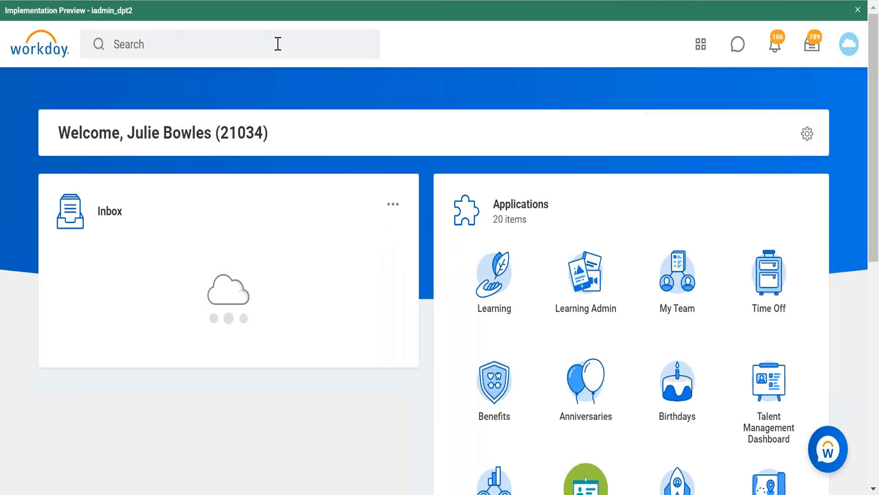
Open the Create Calculated Field task from the recent "create calc field" search.
{"action": "left_click", "coordinate": [278, 44]}
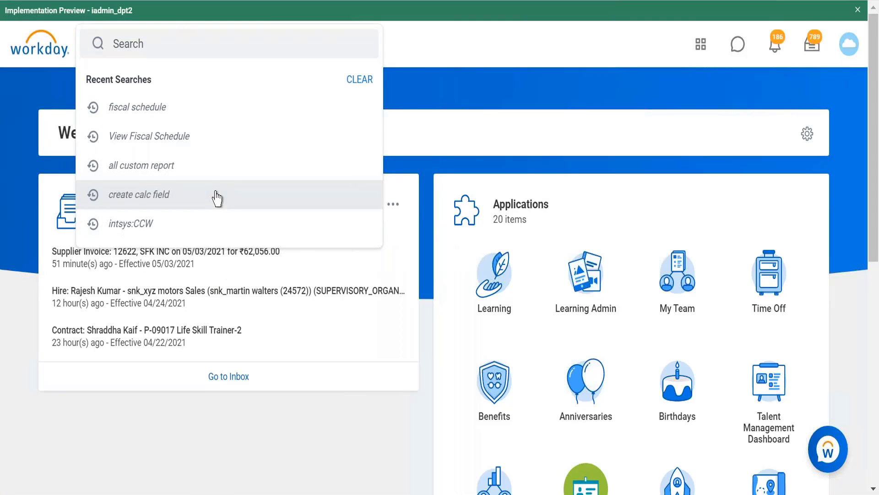
{"action": "left_click", "coordinate": [216, 196]}
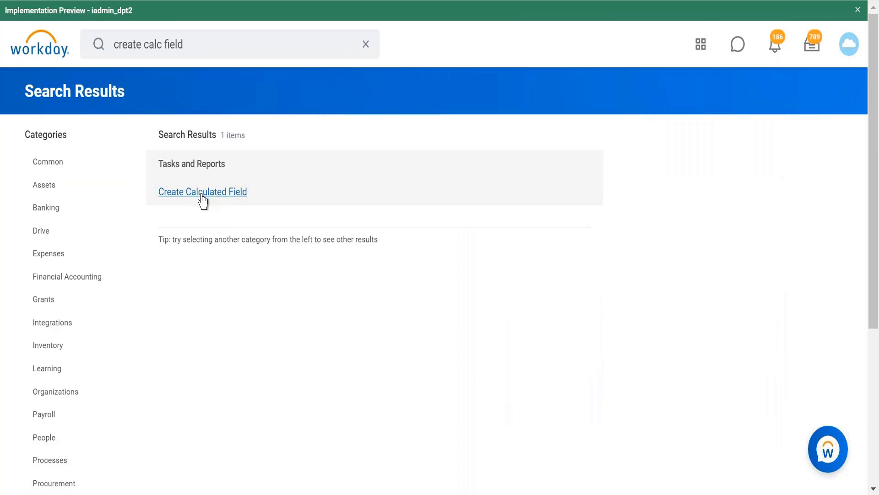
{"action": "left_click", "coordinate": [202, 193]}
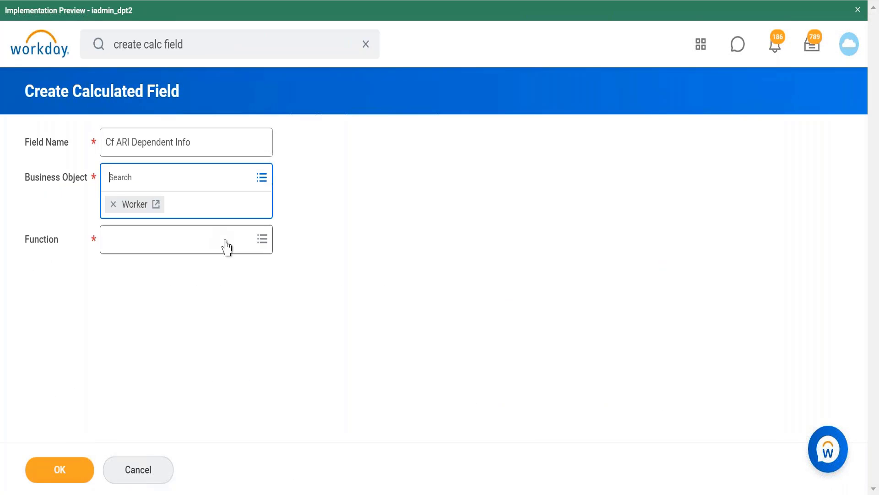
Choose Aggregate Related Instances as the function of Cf ARI Dependent Info and proceed to its calculation settings.
{"action": "left_click", "coordinate": [227, 248]}
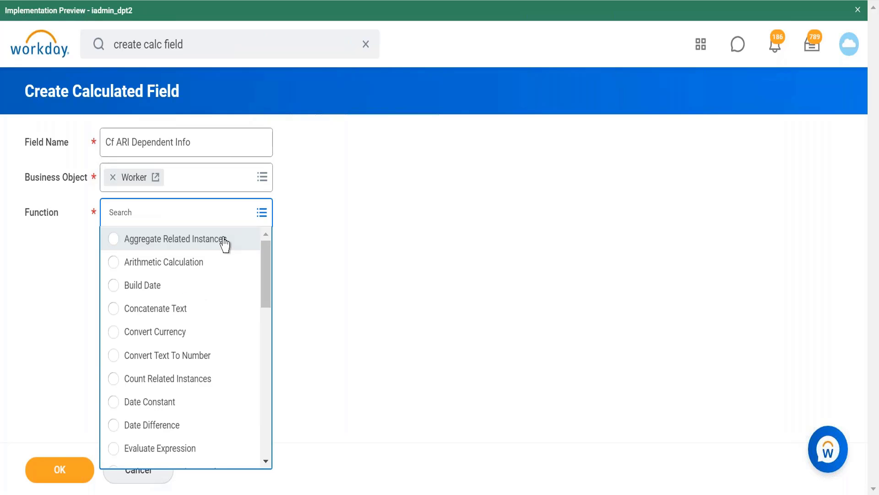
{"action": "left_click", "coordinate": [225, 244]}
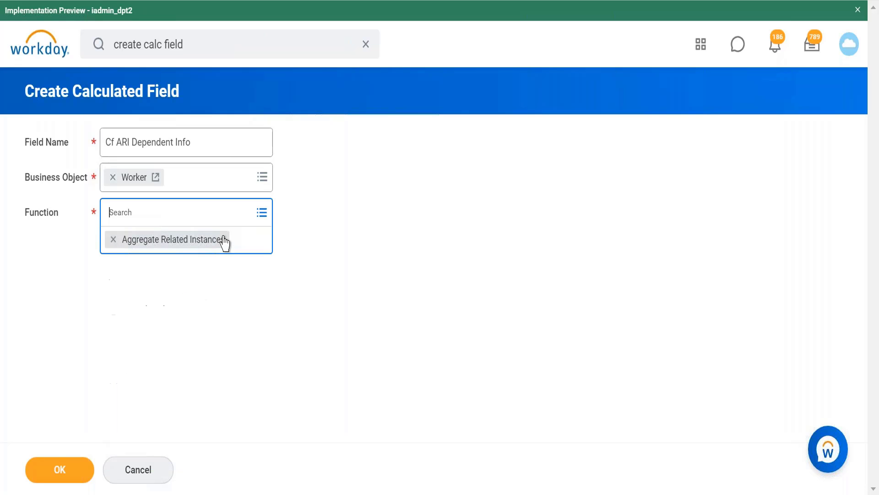
{"action": "left_click", "coordinate": [60, 476]}
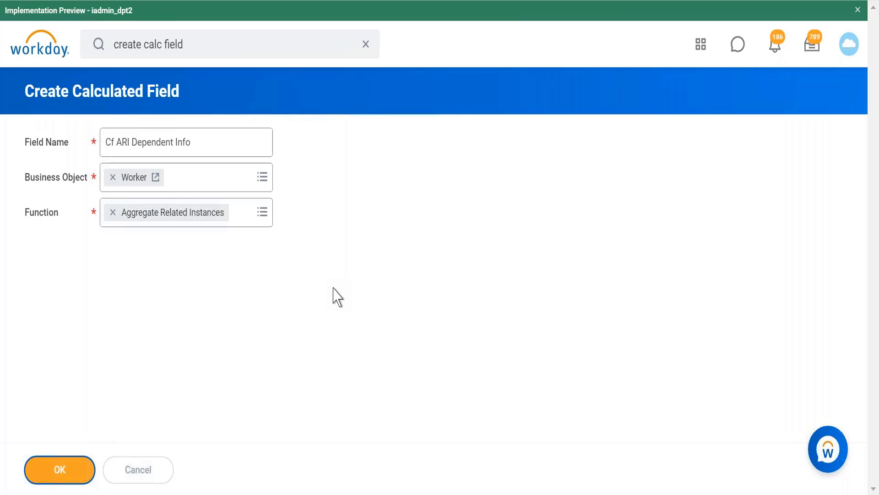
Search the source fields for "dependent" and set the source field to Dependents.
{"action": "left_click", "coordinate": [239, 291]}
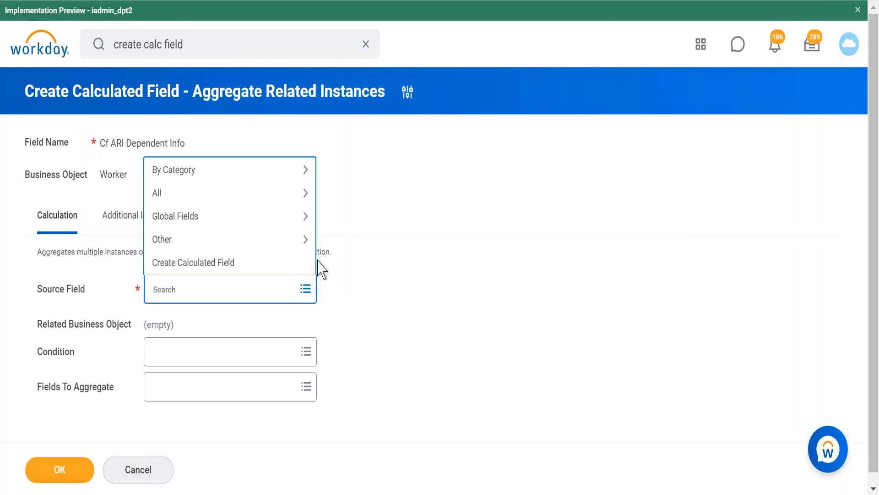
{"action": "type", "text": "dependent"}
{"action": "key", "text": "Return"}
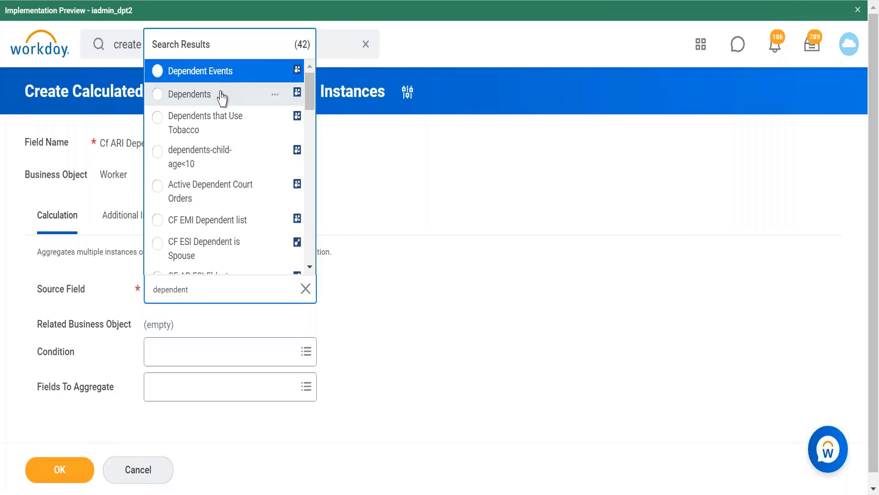
{"action": "left_click", "coordinate": [189, 94]}
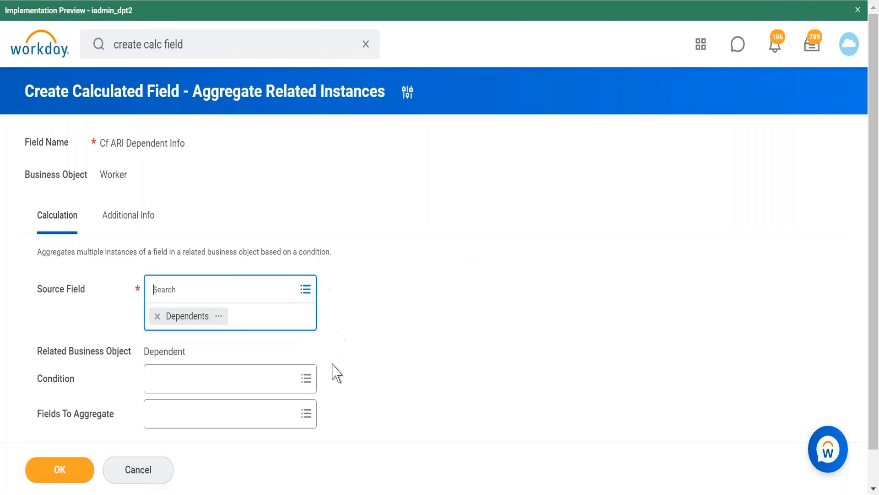
Start creating a new calculated field to serve as the condition of Cf ARI Dependent Info.
{"action": "scroll", "coordinate": [337, 373], "scroll_direction": "down", "scroll_amount": 1}
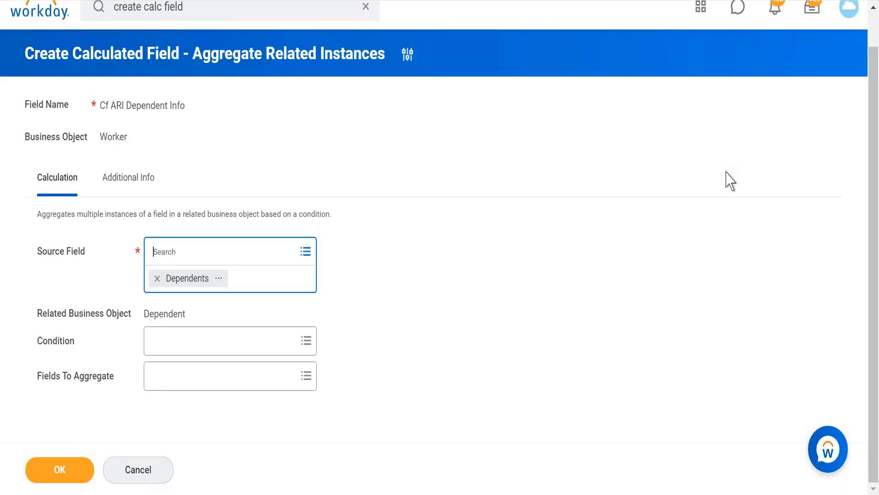
{"action": "left_click", "coordinate": [260, 347]}
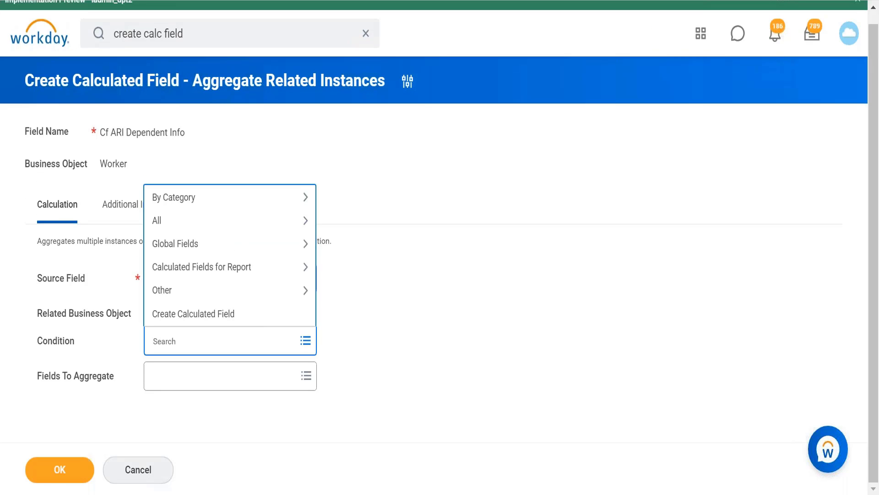
{"action": "left_click", "coordinate": [400, 265]}
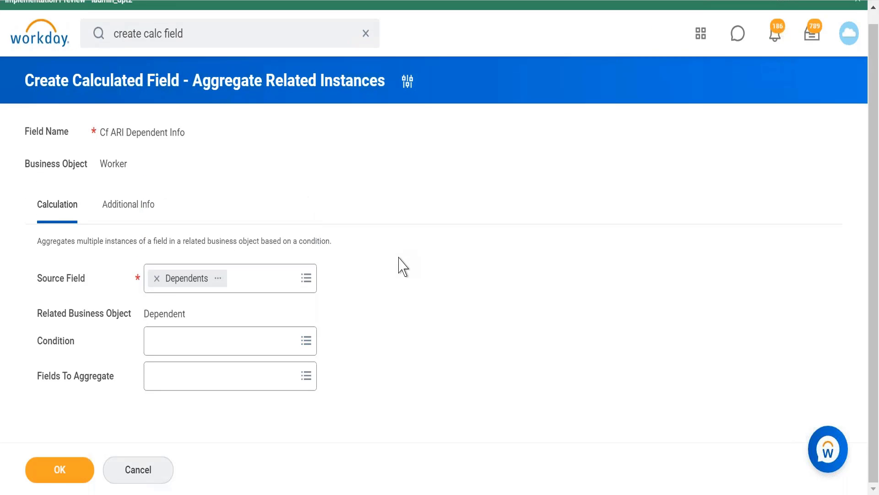
{"action": "left_click", "coordinate": [198, 348]}
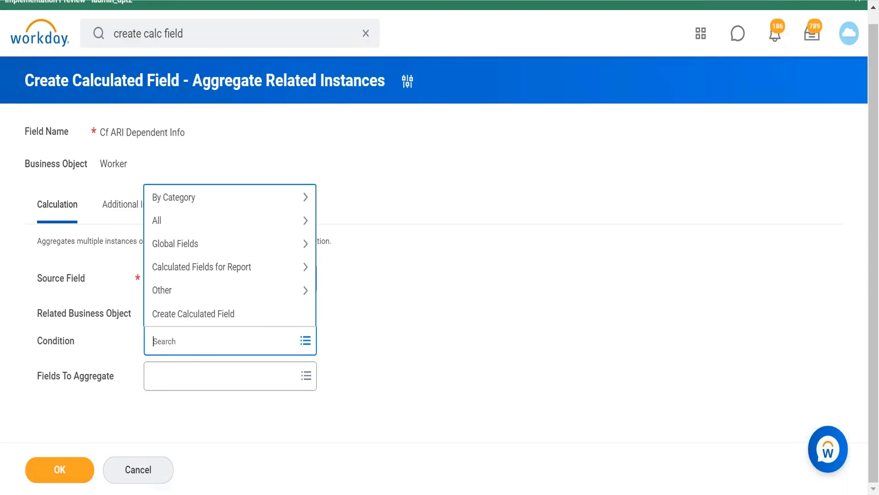
{"action": "left_click", "coordinate": [248, 316]}
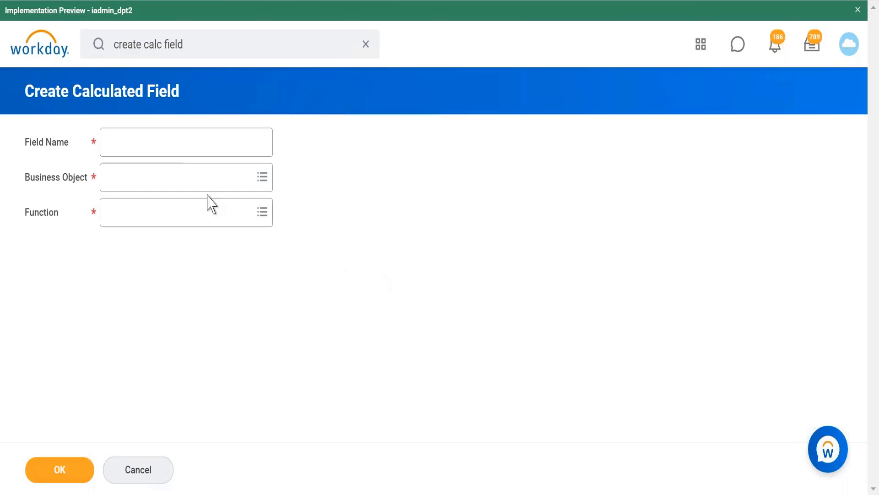
Name the new calculated field CF Female Dependent Boolean.
{"action": "left_click", "coordinate": [203, 141]}
{"action": "type", "text": "Cf"}
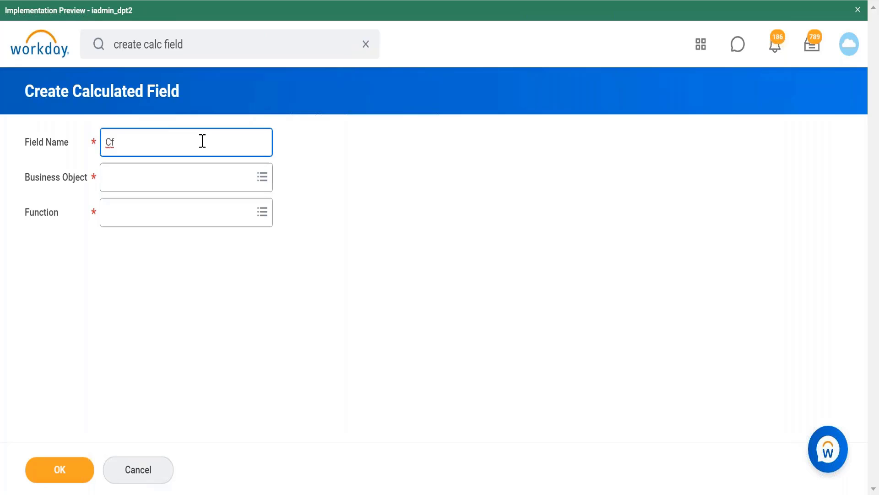
{"action": "key", "text": "BackSpace"}
{"action": "type", "text": "F"}
{"action": "type", "text": "Female Dependent"}
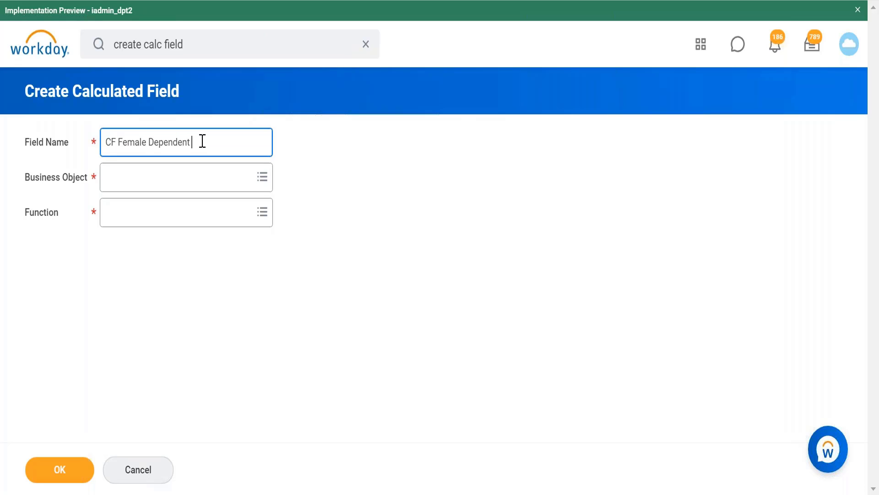
{"action": "type", "text": " Boolean"}
Search the business objects for "dependent" and set the new field's business object to Dependent.
{"action": "left_click", "coordinate": [163, 182]}
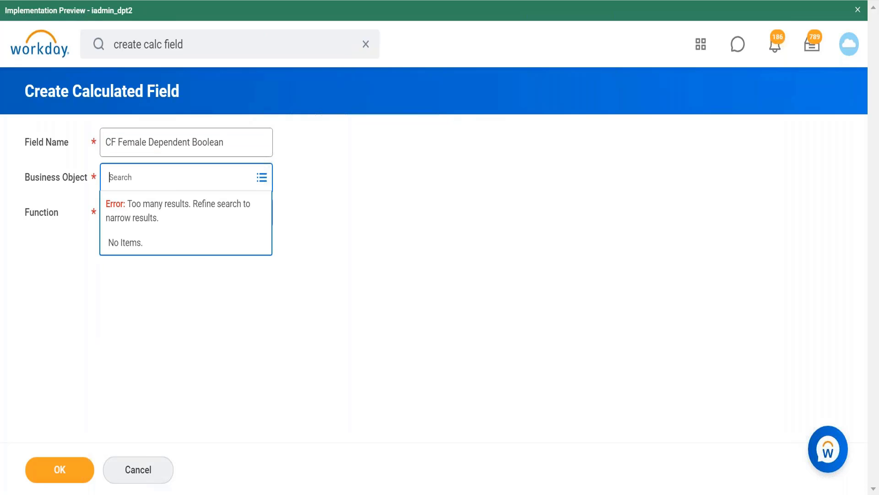
{"action": "type", "text": "dependent"}
{"action": "key", "text": "Return"}
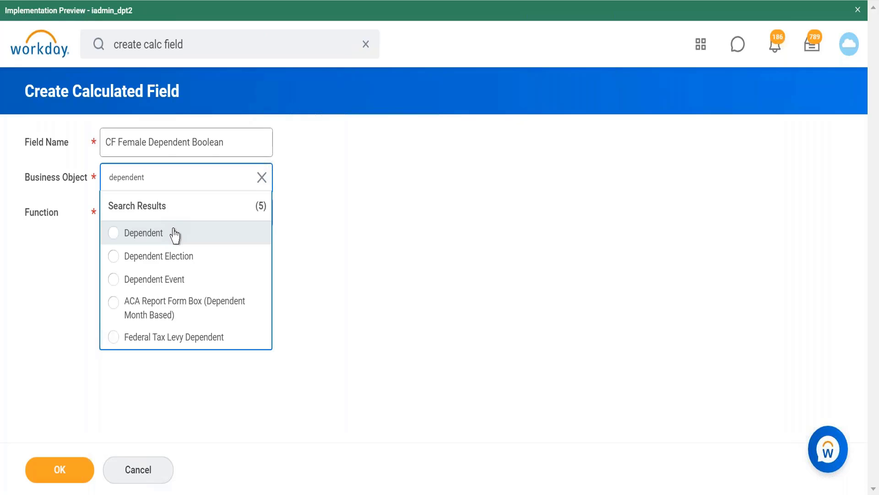
{"action": "left_click", "coordinate": [114, 233]}
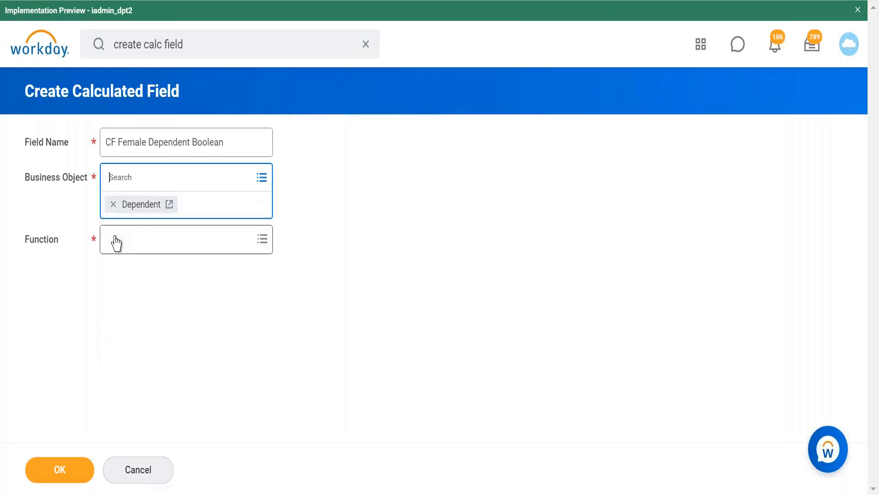
Choose True/False Condition as the function of CF Female Dependent Boolean and proceed to its calculation settings.
{"action": "left_click", "coordinate": [165, 247]}
{"action": "left_click_drag", "start_coordinate": [269, 268], "coordinate": [269, 471]}
{"action": "left_click", "coordinate": [214, 465]}
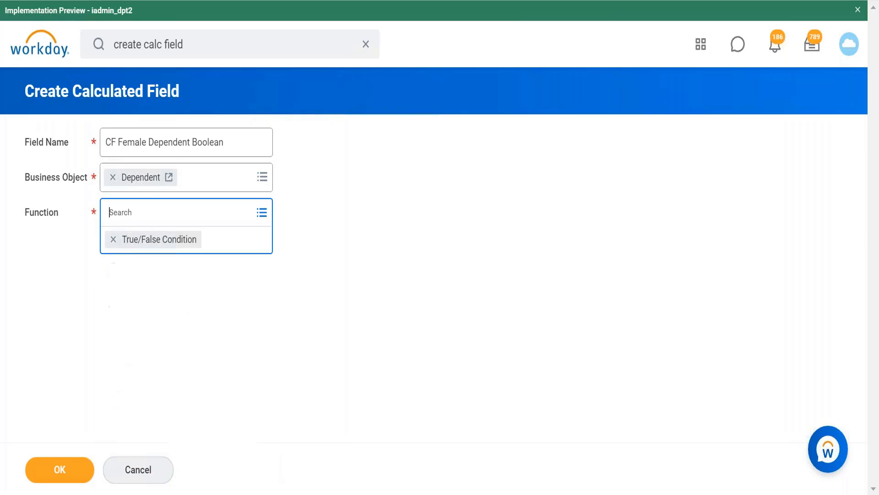
{"action": "left_click", "coordinate": [71, 471]}
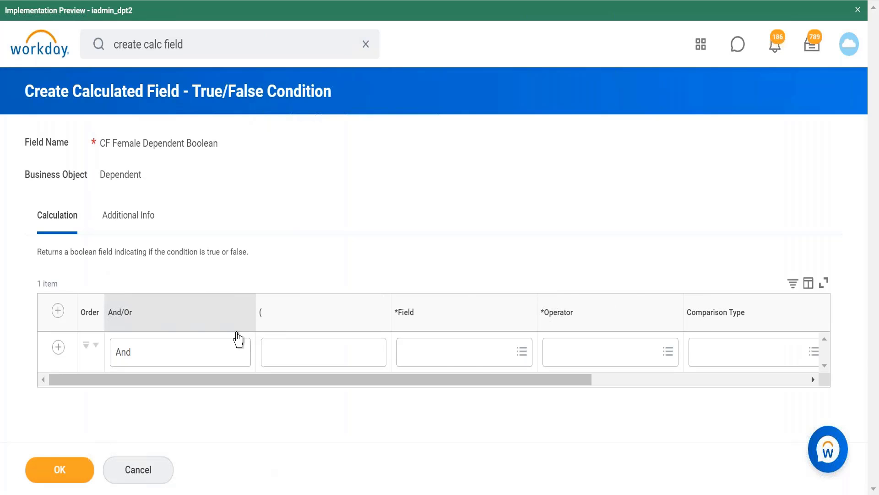
{"action": "type", "text": "r"}
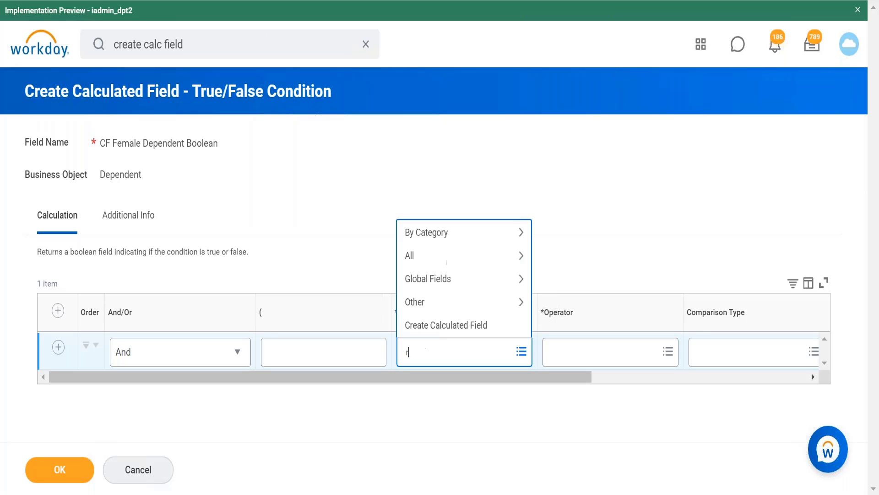
{"action": "type", "text": "elationship"}
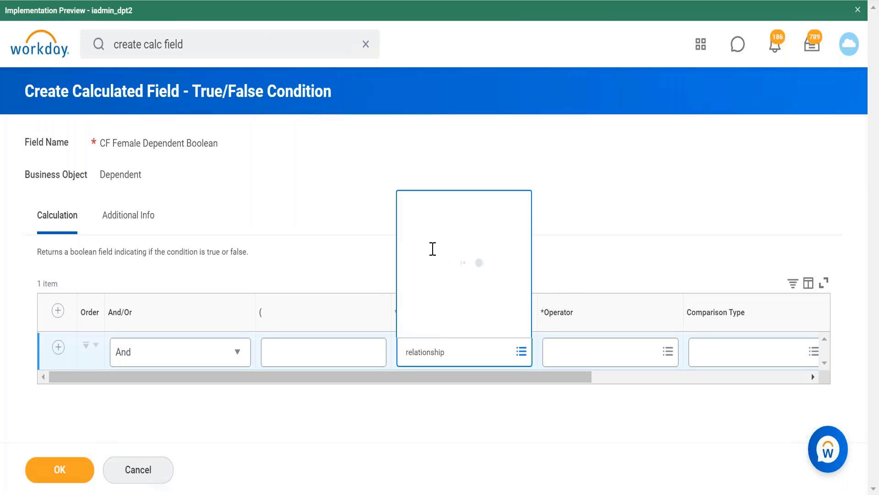
{"action": "key", "text": "BackSpace"}
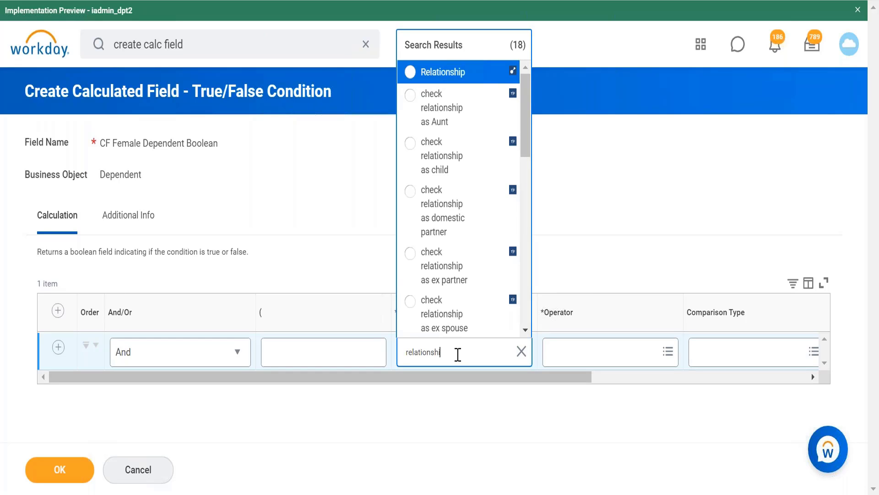
{"action": "key", "text": "BackSpace"}
{"action": "key", "text": "BackSpace"}
{"action": "key", "text": "BackSpace"}
{"action": "key", "text": "BackSpace"}
{"action": "key", "text": "BackSpace"}
{"action": "key", "text": "BackSpace"}
{"action": "key", "text": "BackSpace"}
{"action": "key", "text": "BackSpace"}
{"action": "key", "text": "BackSpace"}
{"action": "key", "text": "BackSpace"}
{"action": "key", "text": "BackSpace"}
Search the condition fields for "gender" and set the condition row's field to Gender.
{"action": "type", "text": "gnede"}
{"action": "key", "text": "BackSpace"}
{"action": "key", "text": "BackSpace"}
{"action": "key", "text": "BackSpace"}
{"action": "key", "text": "BackSpace"}
{"action": "type", "text": "em"}
{"action": "key", "text": "BackSpace"}
{"action": "type", "text": "nder"}
{"action": "key", "text": "Return"}
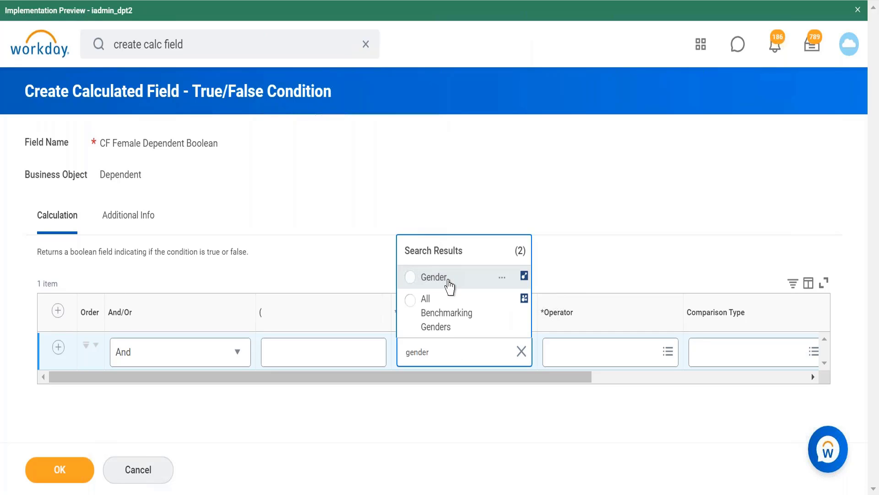
{"action": "left_click", "coordinate": [449, 278]}
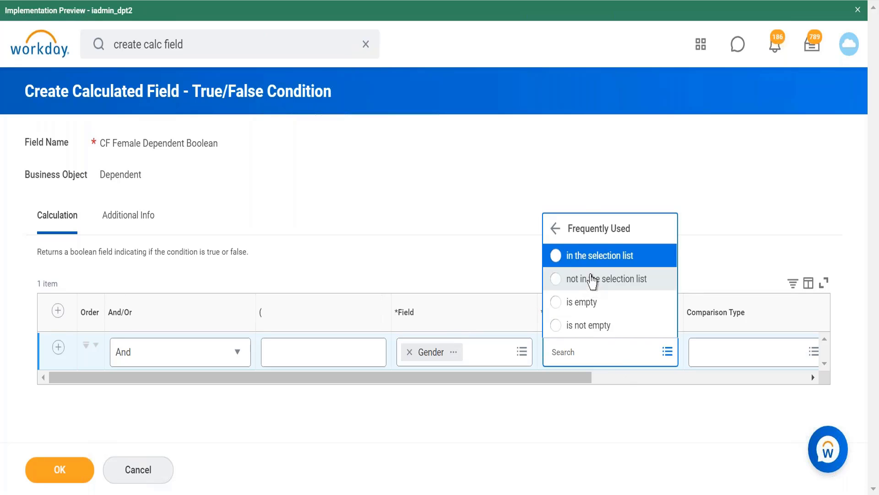
Set the Gender condition to "in the selection list" with the value Female, and save the True/False Condition field.
{"action": "left_click", "coordinate": [600, 256]}
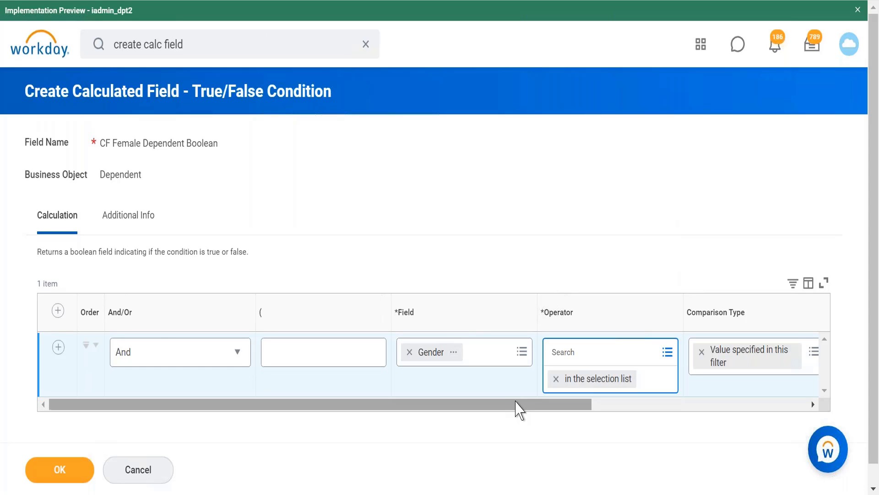
{"action": "left_click", "coordinate": [614, 352]}
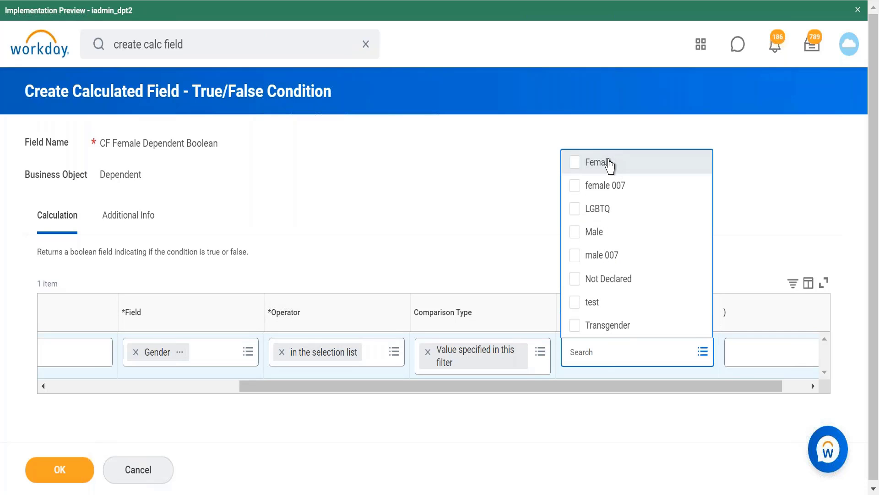
{"action": "left_click", "coordinate": [609, 164]}
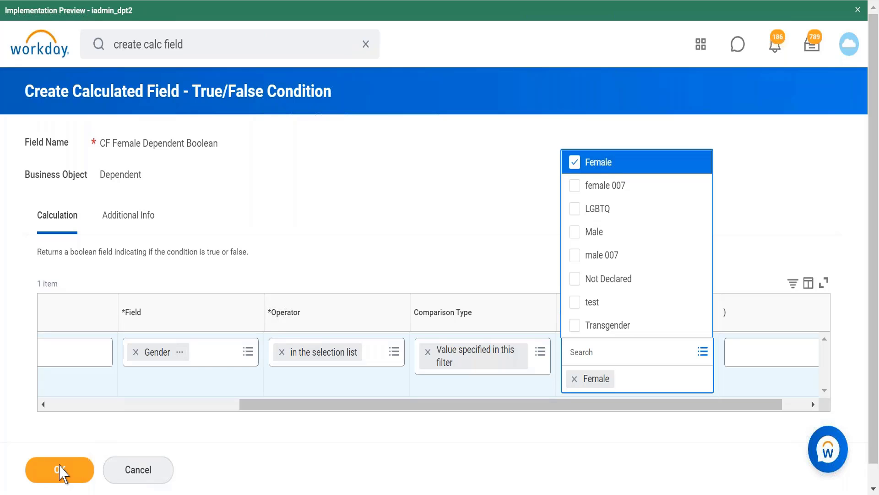
{"action": "left_click", "coordinate": [61, 471]}
{"action": "left_click", "coordinate": [79, 465]}
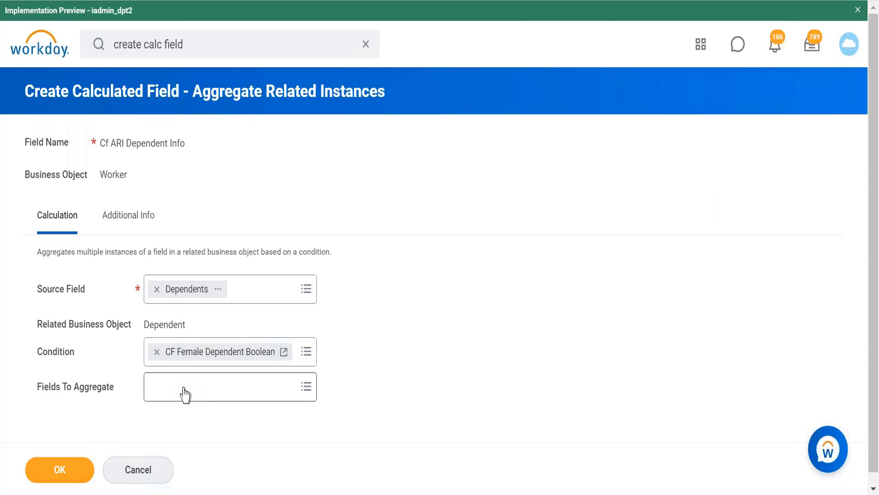
Browse all available fields, set Fields To Aggregate to All Work Addresses, and save Cf ARI Dependent Info.
{"action": "left_click", "coordinate": [227, 397]}
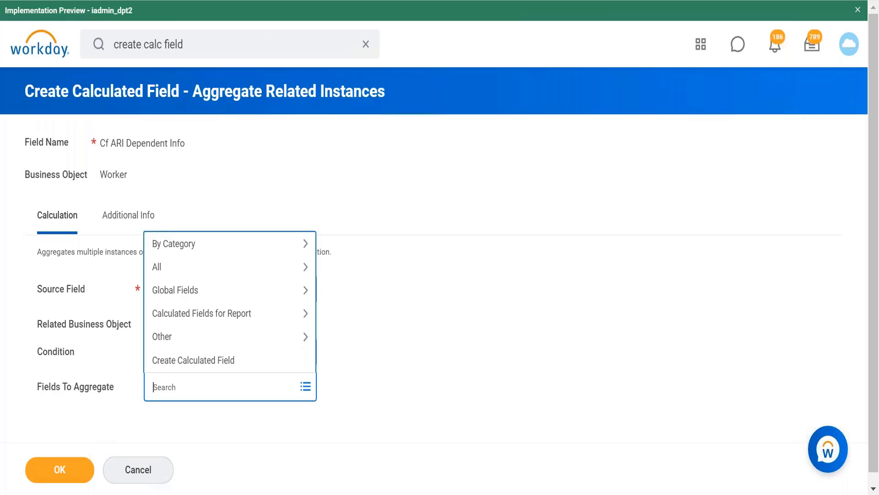
{"action": "left_click", "coordinate": [276, 271]}
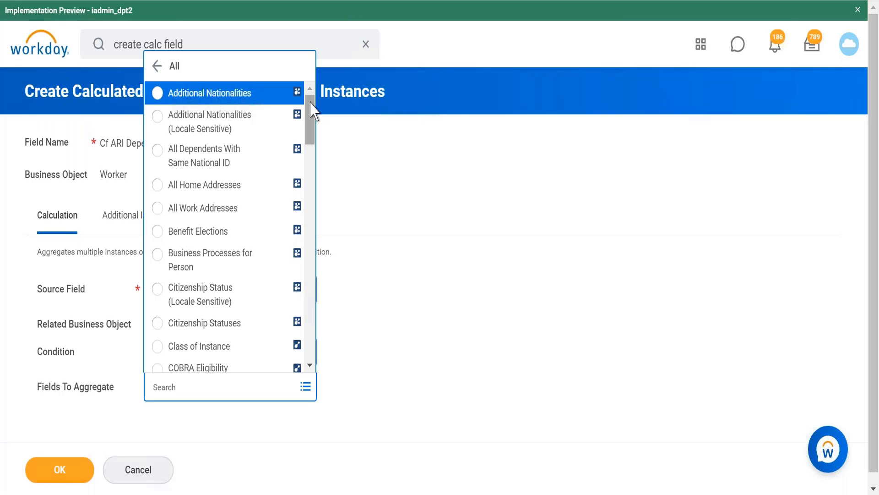
{"action": "left_click_drag", "start_coordinate": [310, 103], "coordinate": [310, 310]}
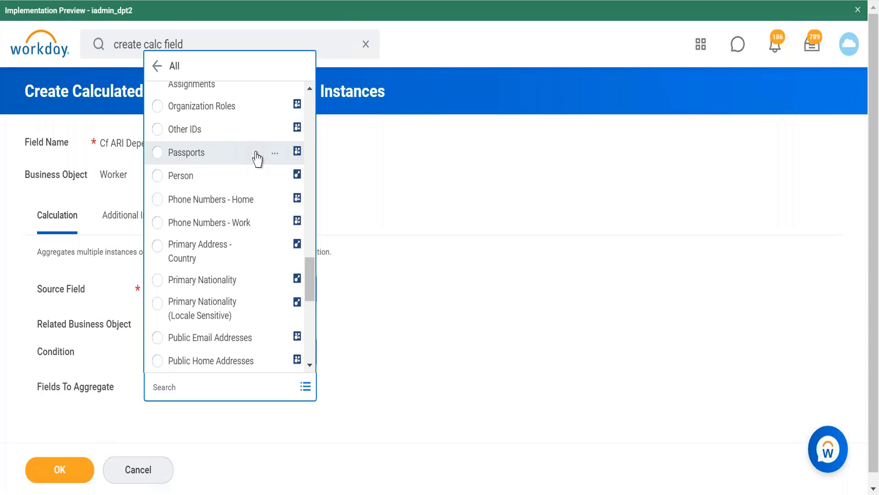
{"action": "left_click_drag", "start_coordinate": [313, 279], "coordinate": [308, 339]}
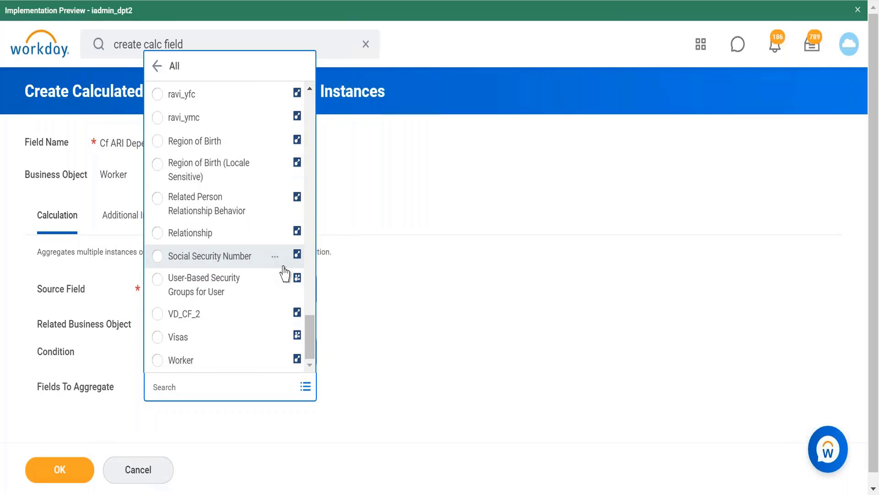
{"action": "left_click_drag", "start_coordinate": [310, 335], "coordinate": [306, 109]}
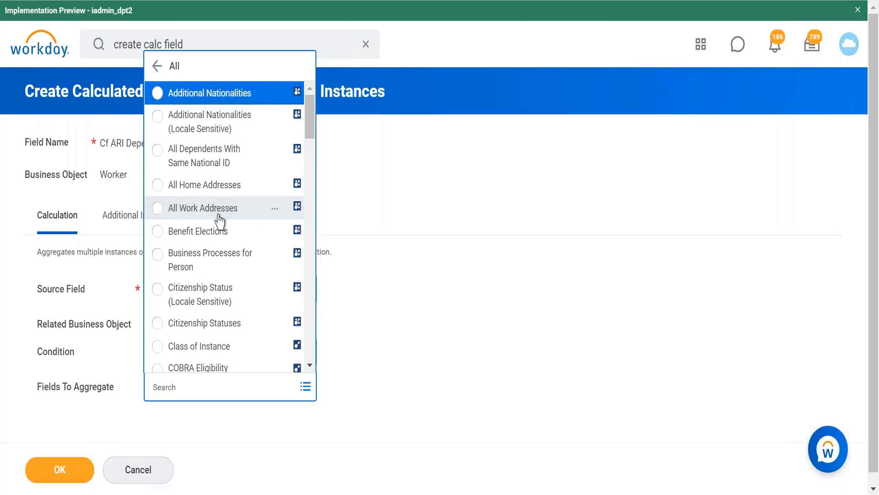
{"action": "left_click", "coordinate": [203, 208]}
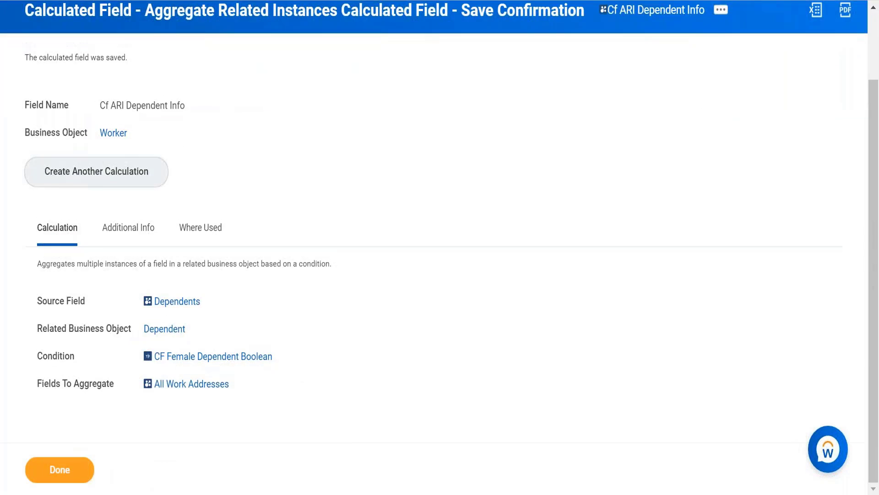
Switch to Notepad++ to review the notes on calculated field functions, and return to the save confirmation in Workday.
{"action": "scroll", "coordinate": [257, 408], "scroll_direction": "up", "scroll_amount": 1}
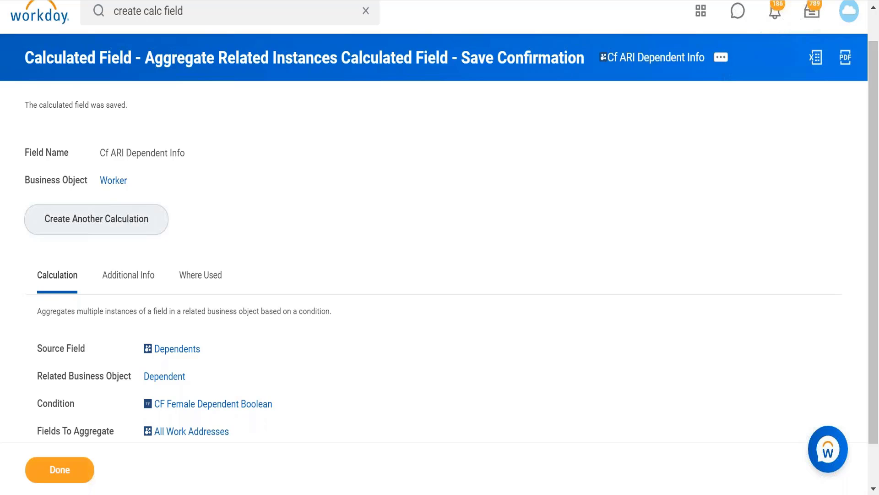
{"action": "left_click", "coordinate": [243, 493]}
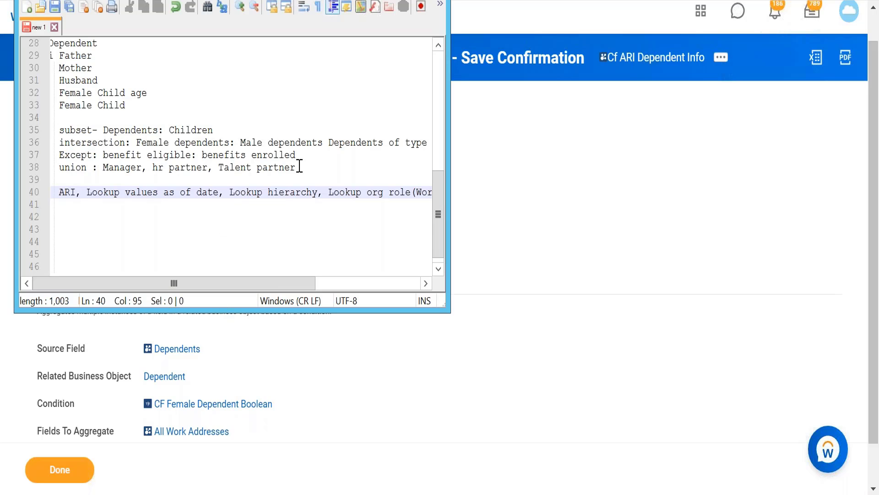
{"action": "left_click", "coordinate": [389, 0]}
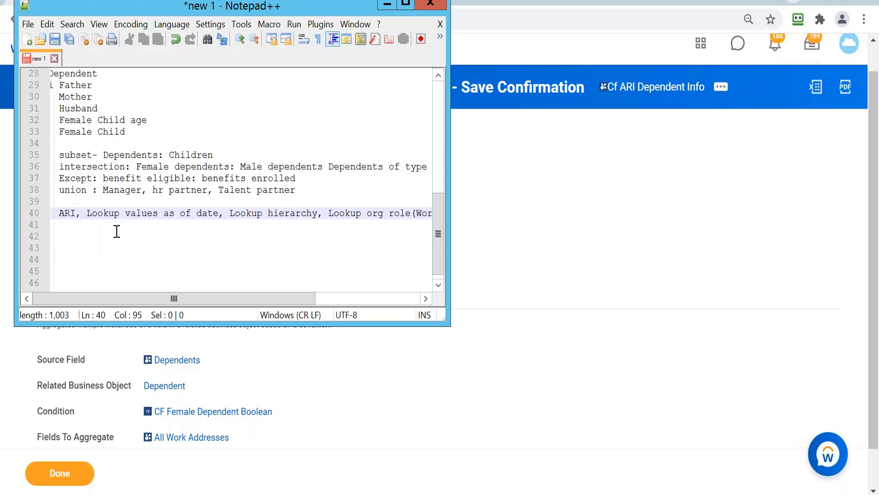
Add the example "Hire date: Mr A org: ABC after 6 months" on line 42 of the Notepad++ notes.
{"action": "left_click", "coordinate": [117, 234]}
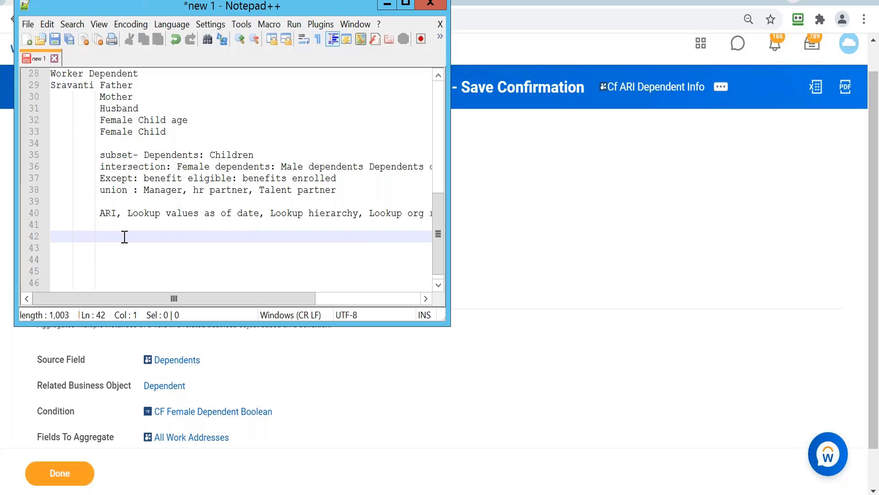
{"action": "type", "text": "Hired"}
{"action": "key", "text": "BackSpace"}
{"action": "type", "text": "date:"}
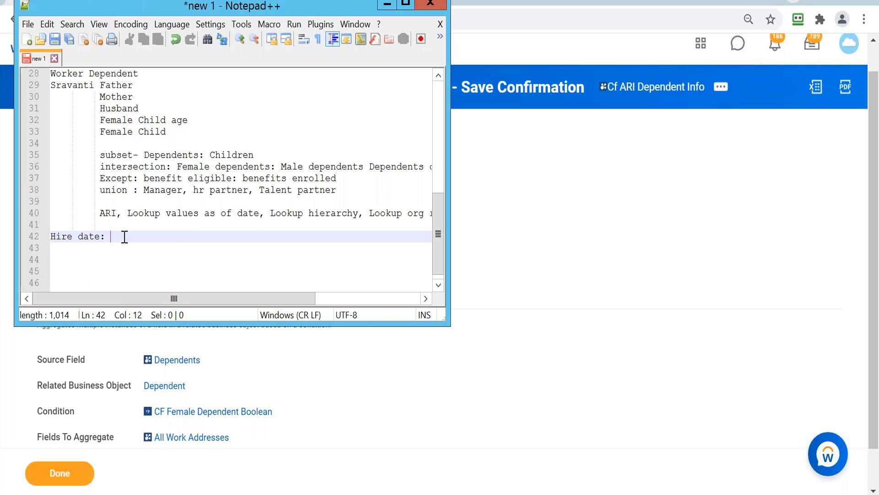
{"action": "type", "text": " M"}
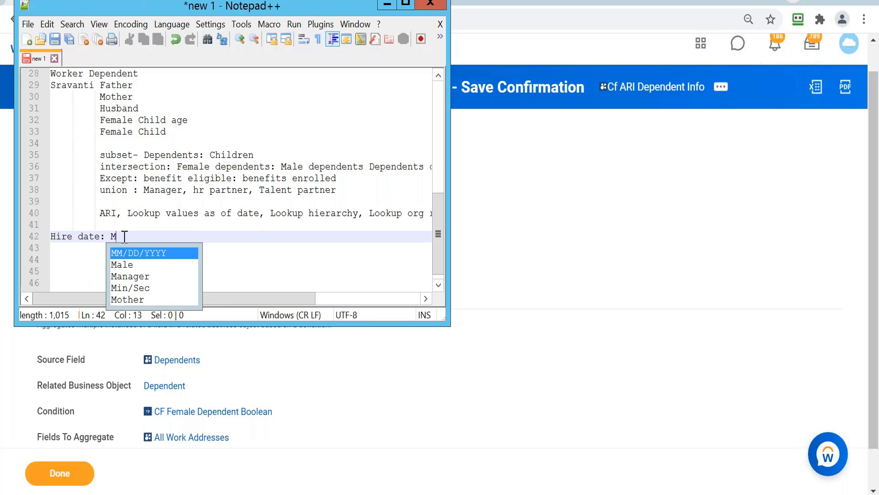
{"action": "type", "text": "r A "}
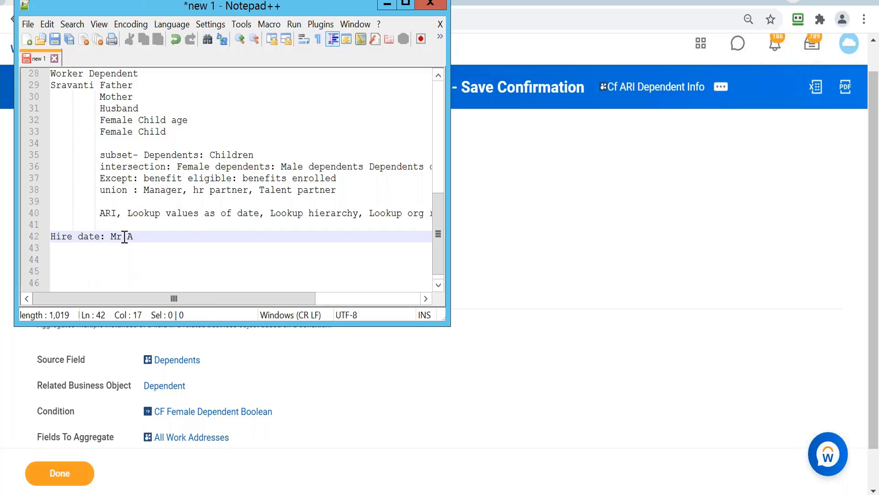
{"action": "type", "text": "org: A"}
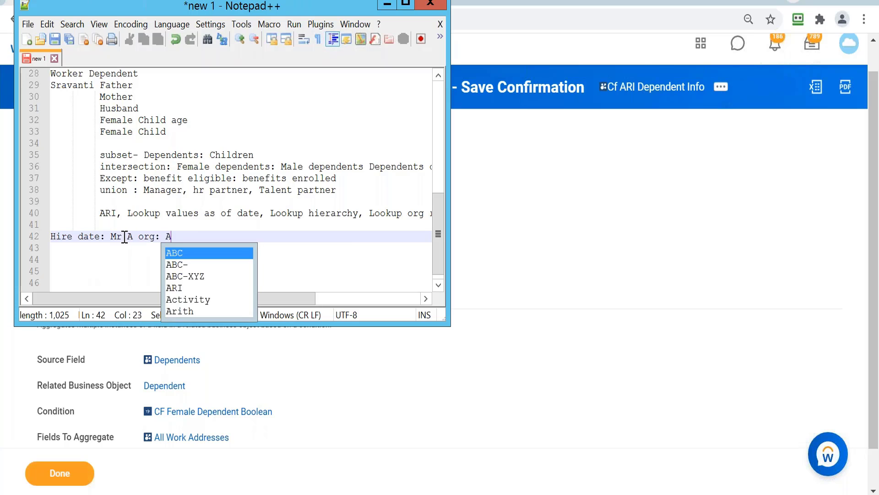
{"action": "type", "text": "BC a"}
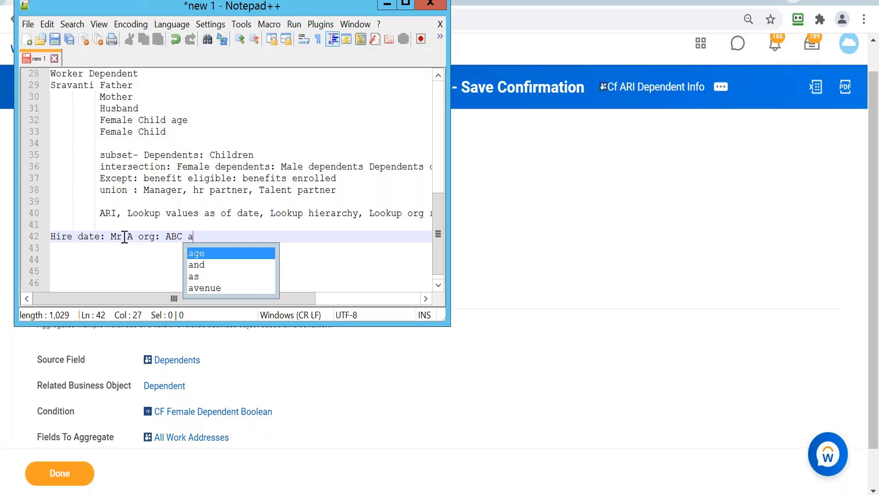
{"action": "type", "text": "fter 6 m"}
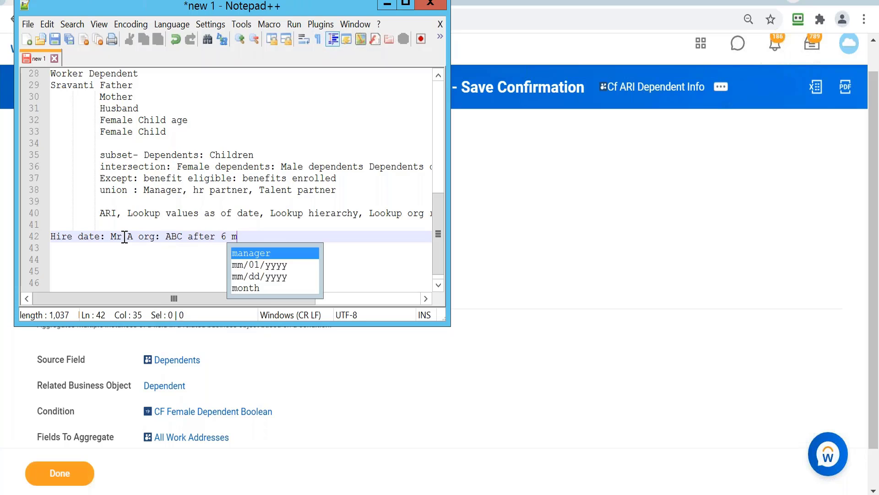
{"action": "type", "text": "onths"}
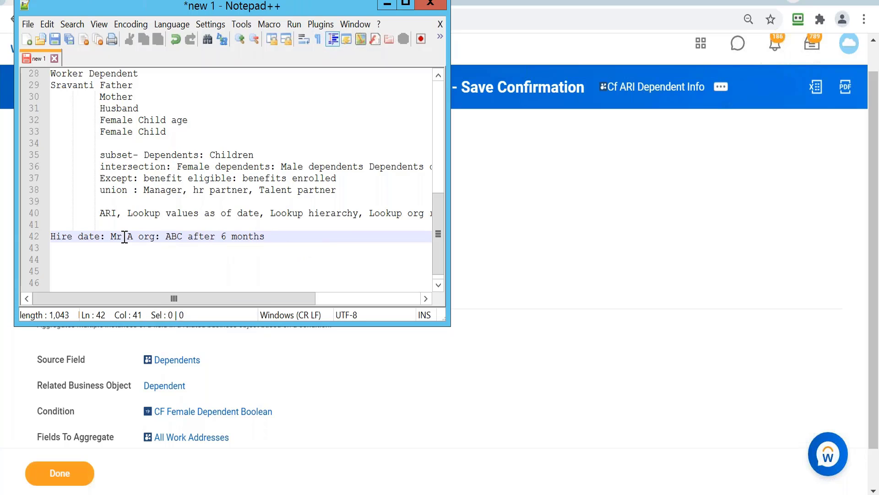
Complete the hire date example on line 42 with "XYZ org Manager MR. X".
{"action": "type", "text": "X"}
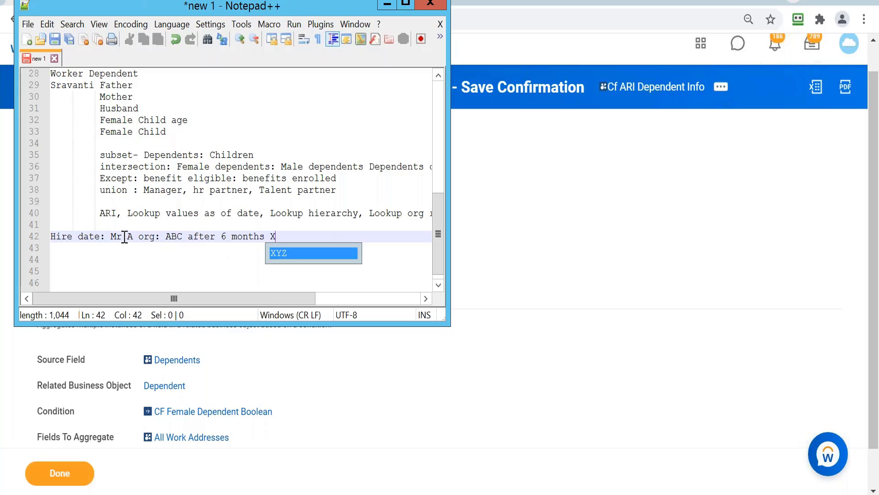
{"action": "type", "text": "YZ org "}
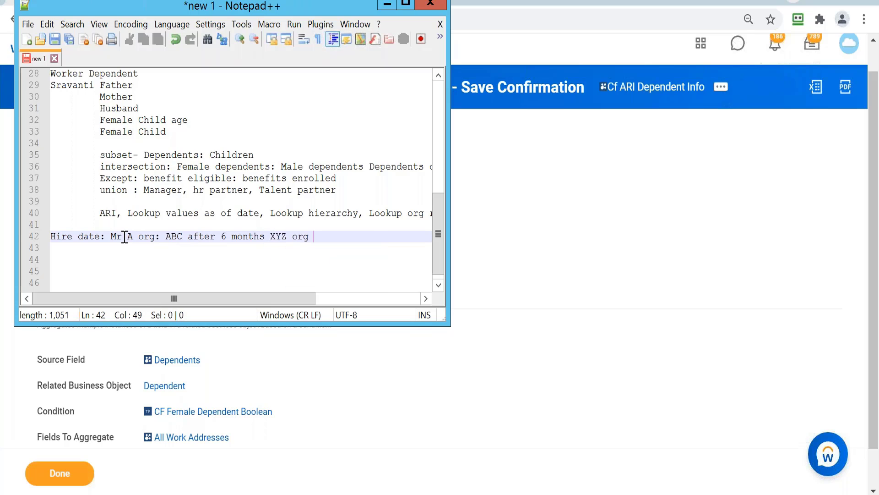
{"action": "type", "text": "Manager "}
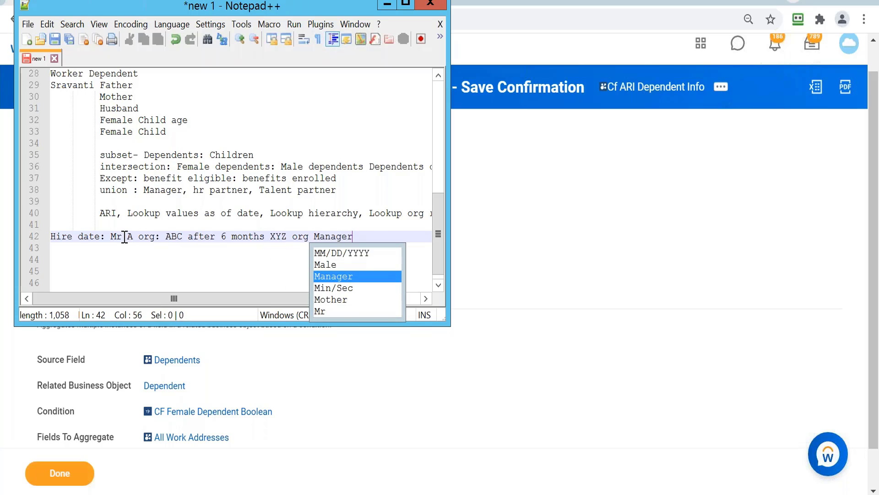
{"action": "type", "text": "MR"}
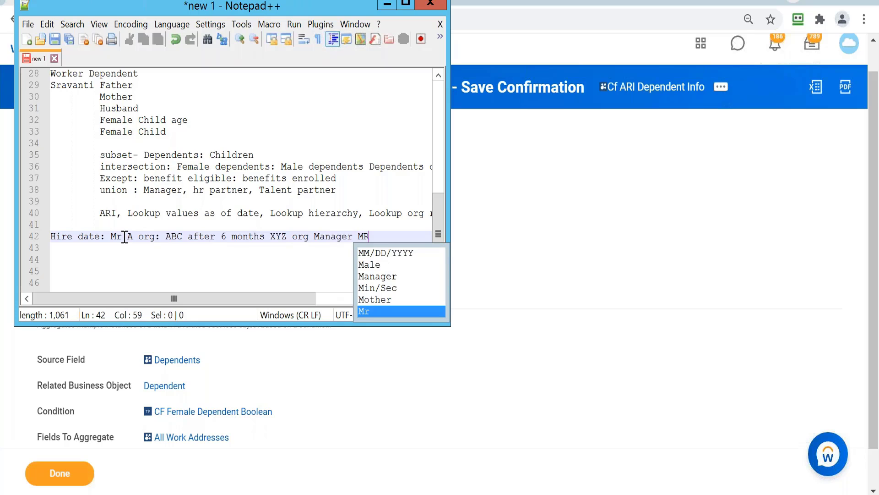
{"action": "type", "text": ". X"}
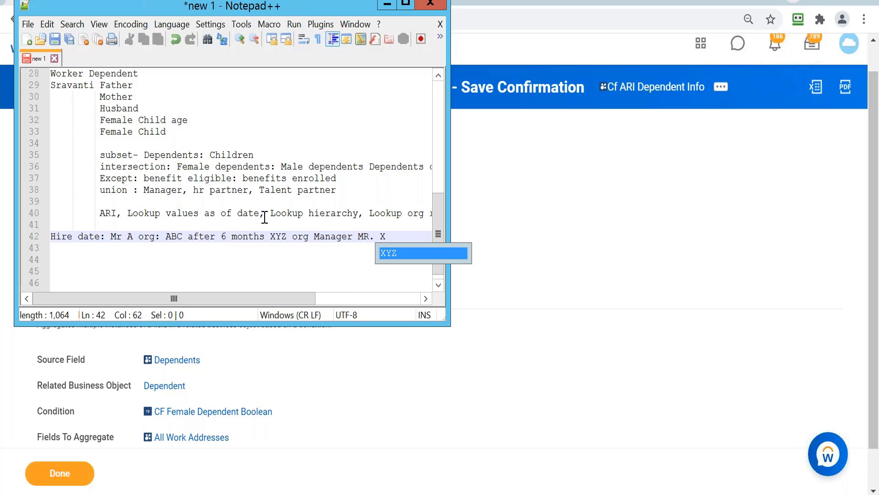
{"action": "left_click", "coordinate": [263, 276]}
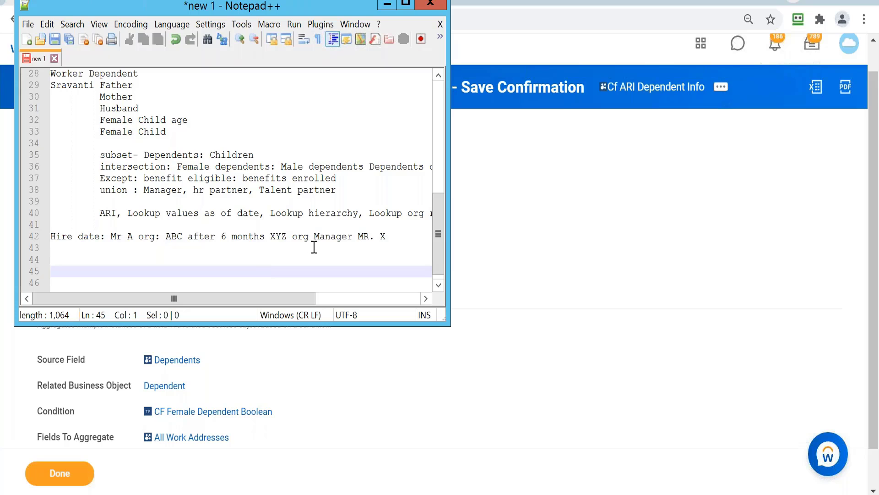
{"action": "left_click", "coordinate": [394, 236]}
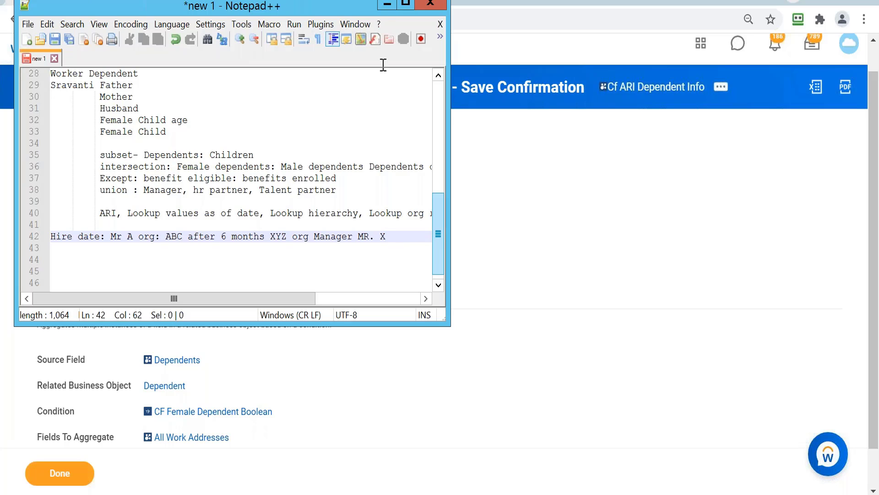
Return to Workday from the notes and search for "create calc field".
{"action": "left_click", "coordinate": [387, 8]}
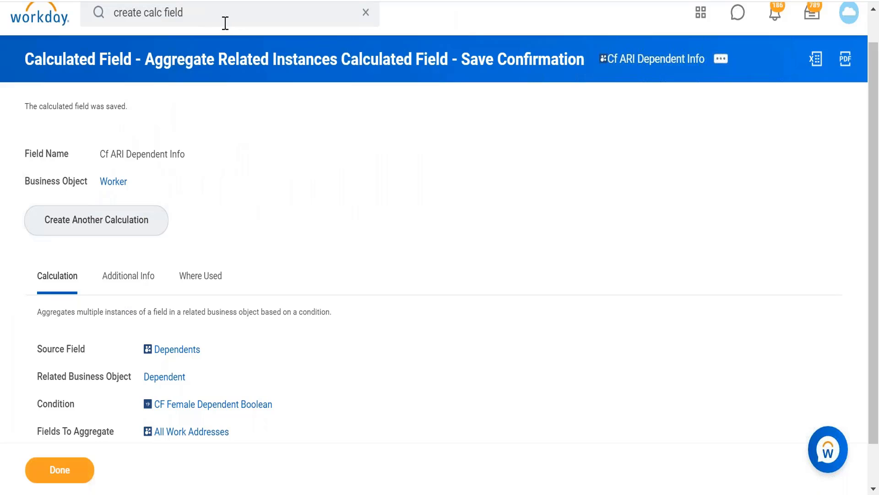
{"action": "left_click", "coordinate": [224, 18]}
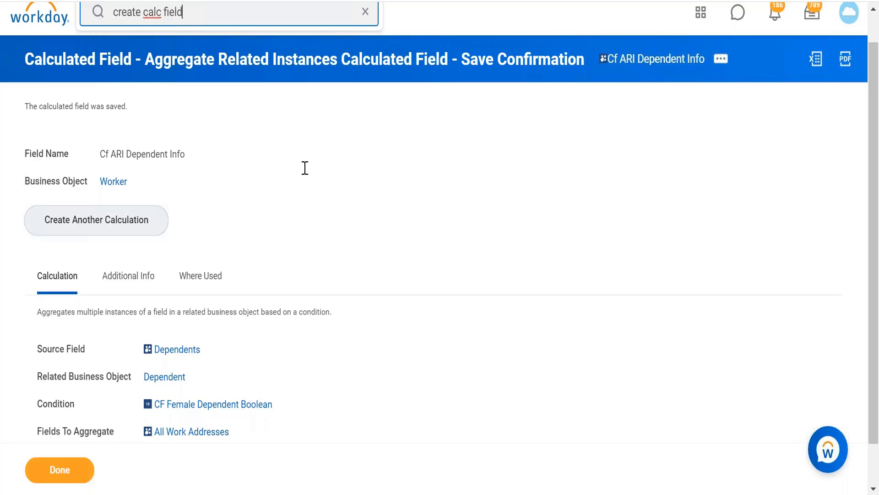
{"action": "key", "text": "Return"}
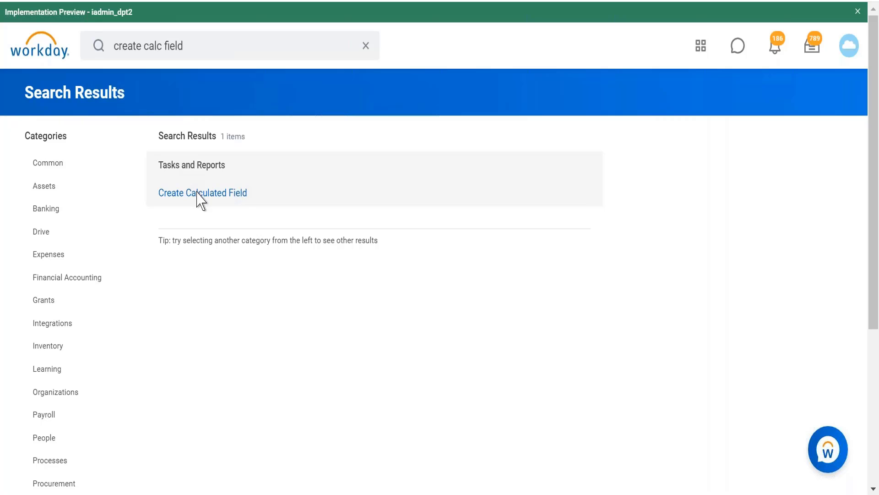
Open a new browser tab and sign in to Workday with the saved Workday/Workday login in RoboForm.
{"action": "left_click", "coordinate": [55, 0]}
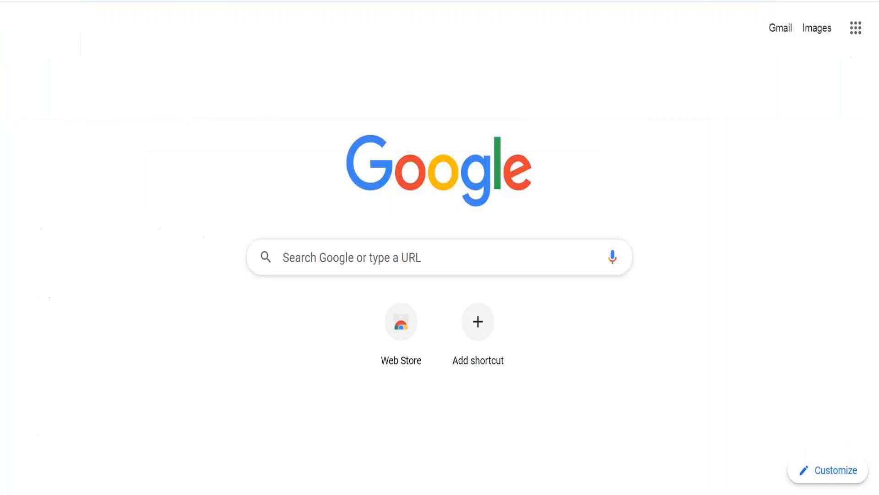
{"action": "left_click", "coordinate": [800, 0]}
{"action": "left_click", "coordinate": [802, 2]}
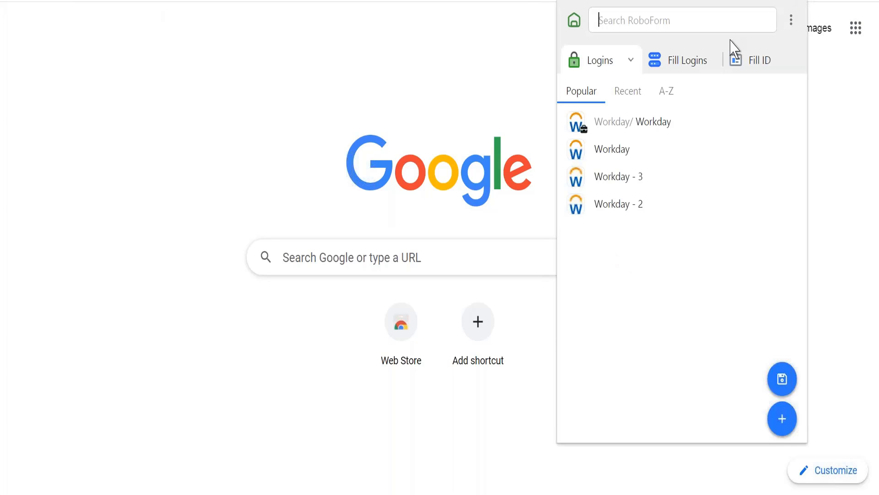
{"action": "left_click", "coordinate": [633, 134]}
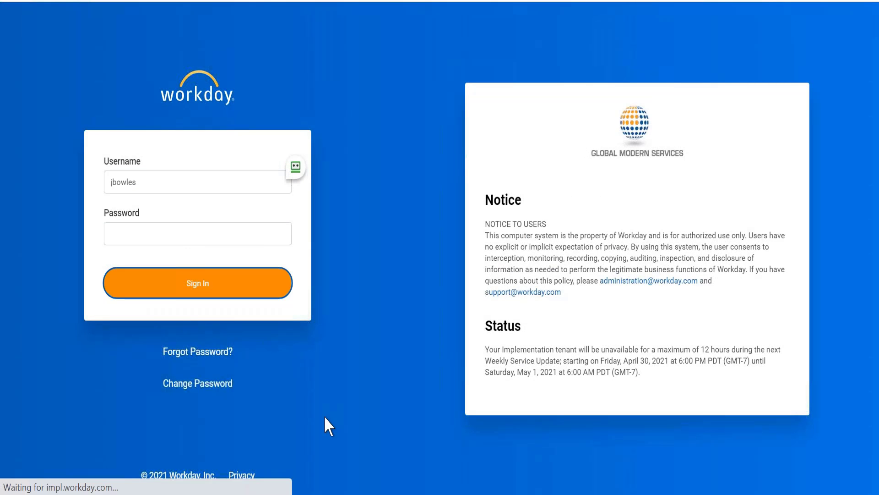
Recheck the Notepad++ example, return to the new Workday session, and rerun the recent search "create calc field".
{"action": "key", "text": "alt+Tab"}
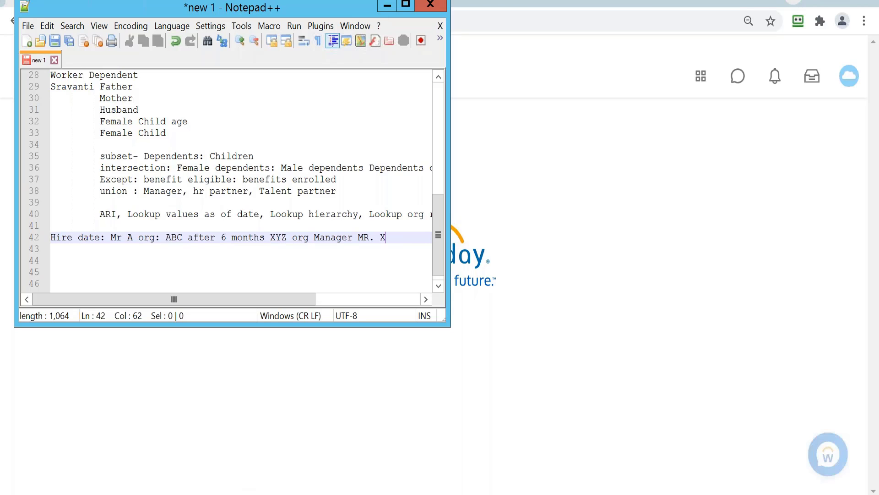
{"action": "left_click", "coordinate": [387, 5]}
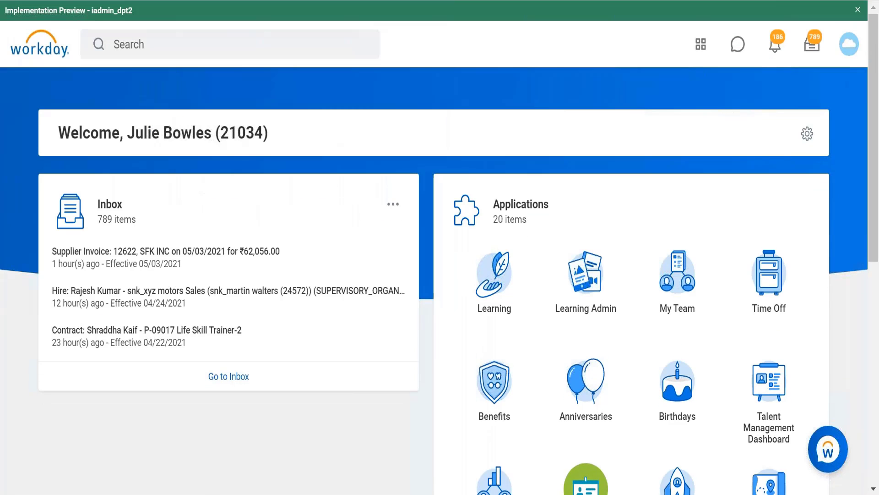
{"action": "left_click", "coordinate": [256, 45]}
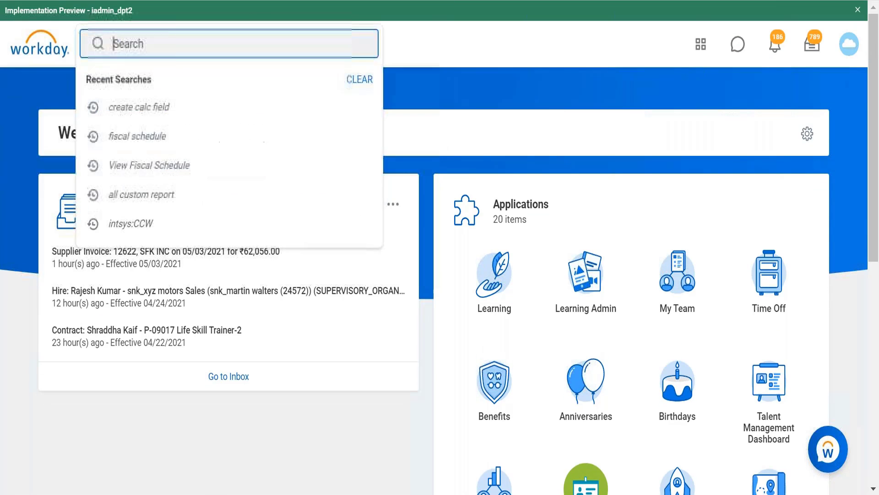
{"action": "left_click", "coordinate": [188, 108]}
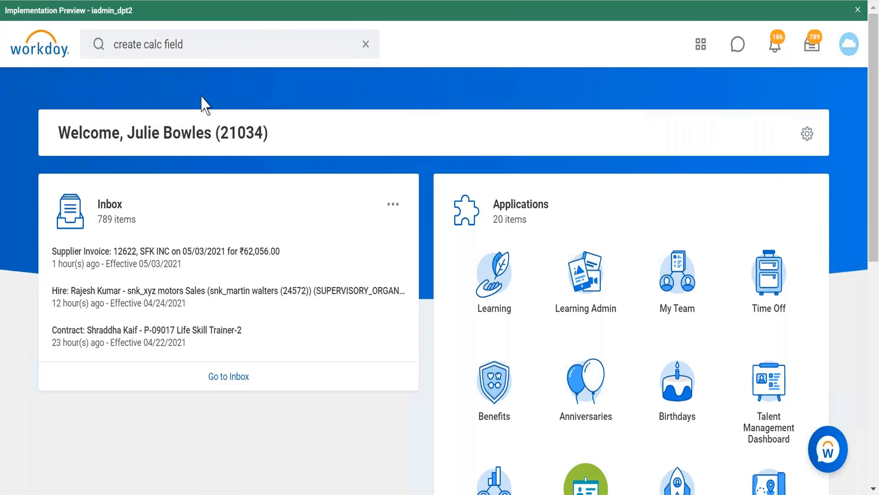